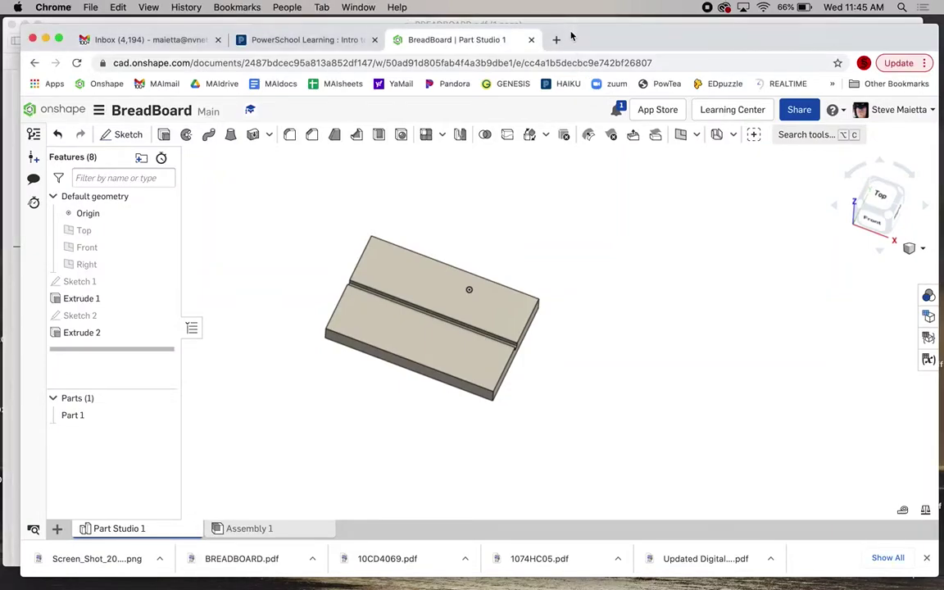
Move the browser down and scroll BREADBOARD.pdf in Preview to the hole-spacing dimensions
{"action": "mouse_move", "coordinate": [572, 36]}
{"action": "left_mouse_down"}
{"action": "mouse_move", "coordinate": [652, 364]}
{"action": "mouse_move", "coordinate": [660, 346]}
{"action": "mouse_move", "coordinate": [668, 409]}
{"action": "left_mouse_up"}
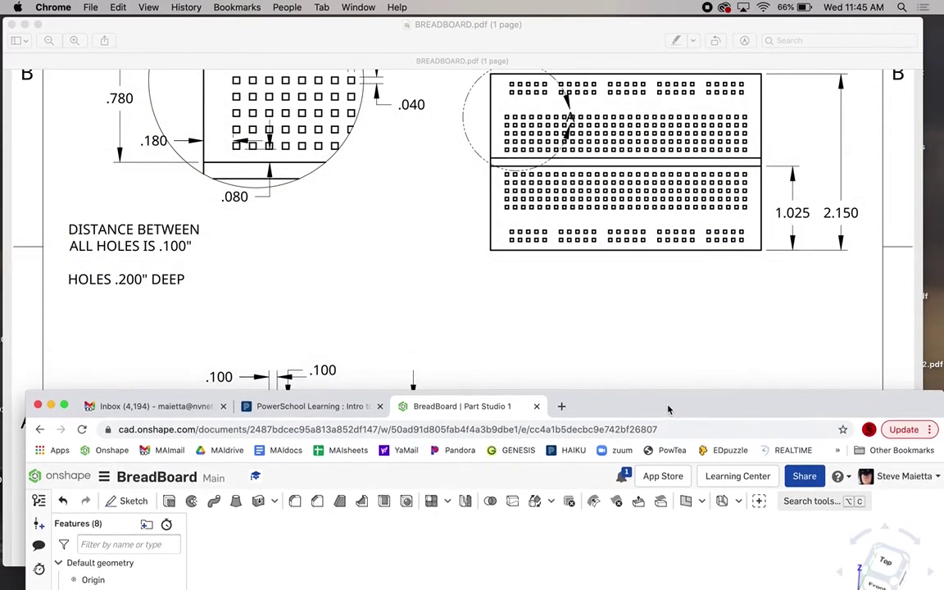
{"action": "scroll", "coordinate": [500, 322], "scroll_direction": "up", "scroll_amount": 4}
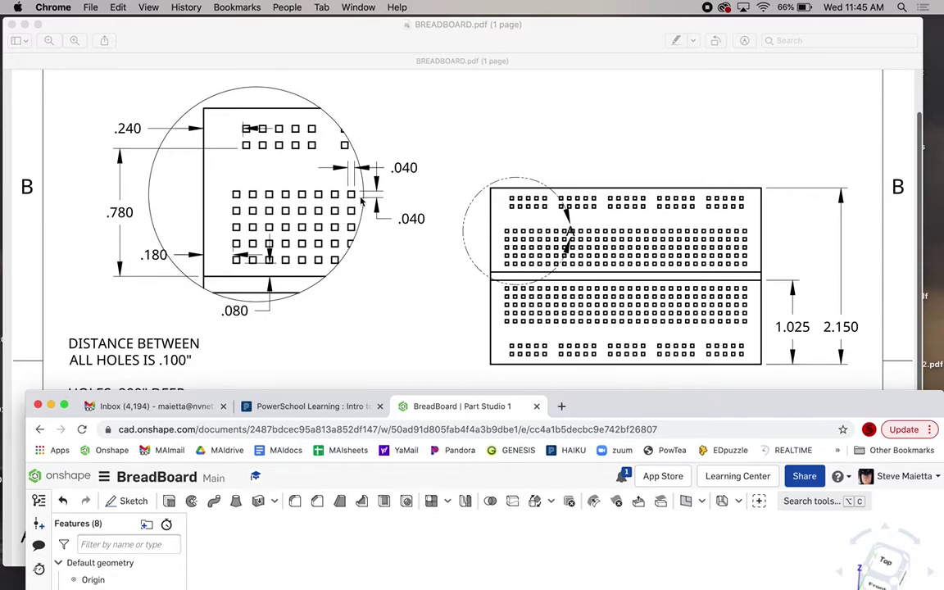
{"action": "scroll", "coordinate": [343, 221], "scroll_direction": "up", "scroll_amount": 2}
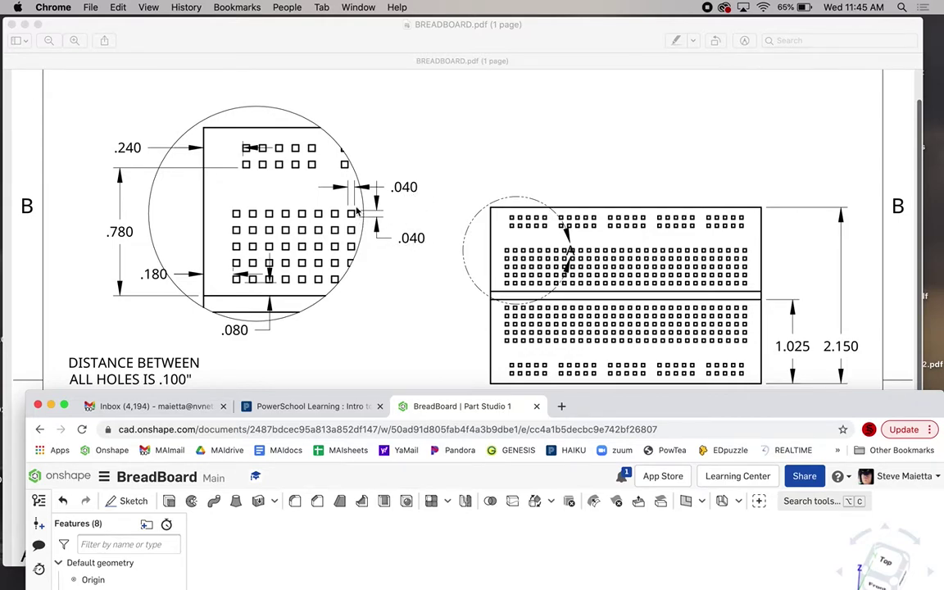
{"action": "scroll", "coordinate": [355, 213], "scroll_direction": "down", "scroll_amount": 2}
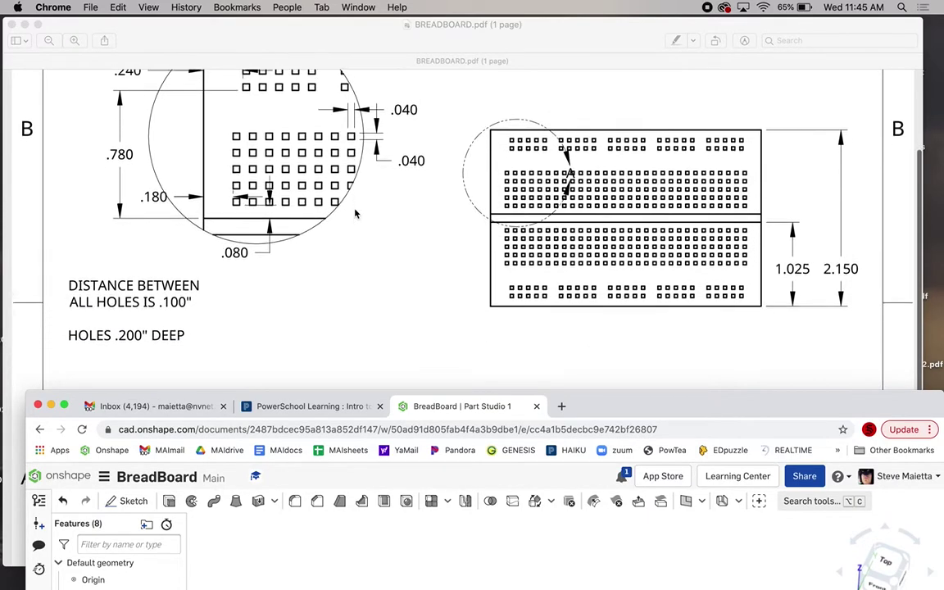
{"action": "scroll", "coordinate": [355, 213], "scroll_direction": "up", "scroll_amount": 1}
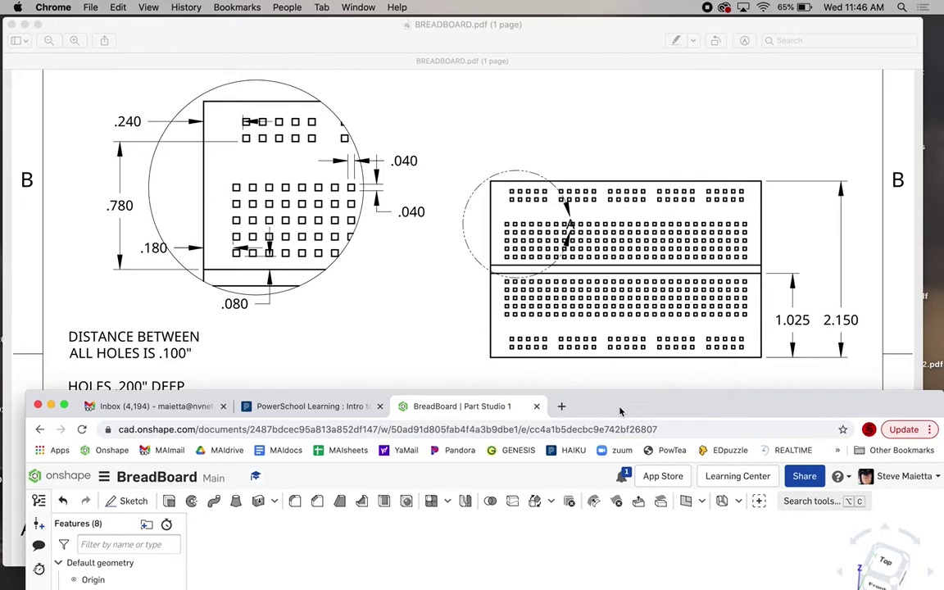
Raise the Chrome window over Preview so the Onshape breadboard part is visible again
{"action": "left_click_drag", "start_coordinate": [621, 411], "coordinate": [621, 400]}
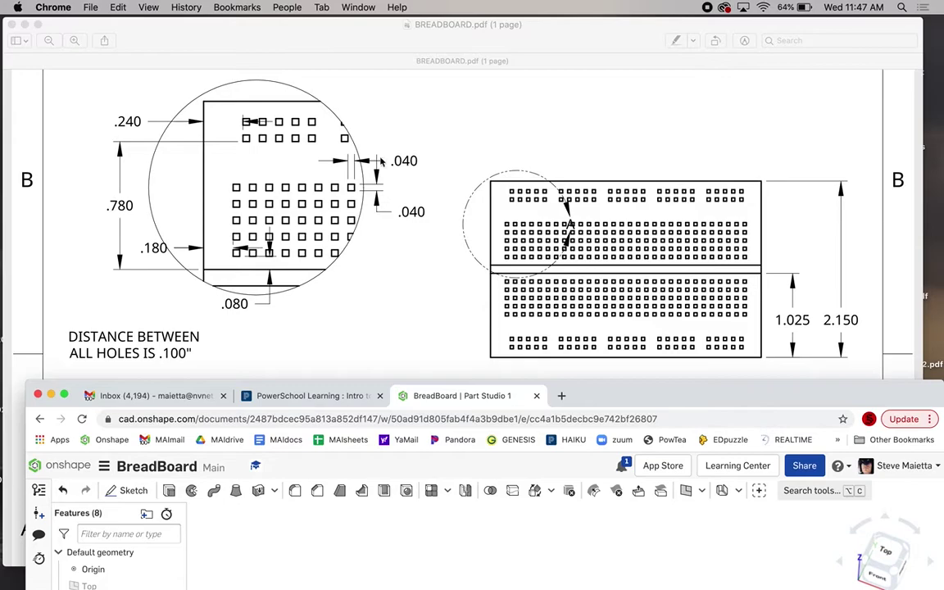
{"action": "left_click_drag", "start_coordinate": [607, 395], "coordinate": [563, 42]}
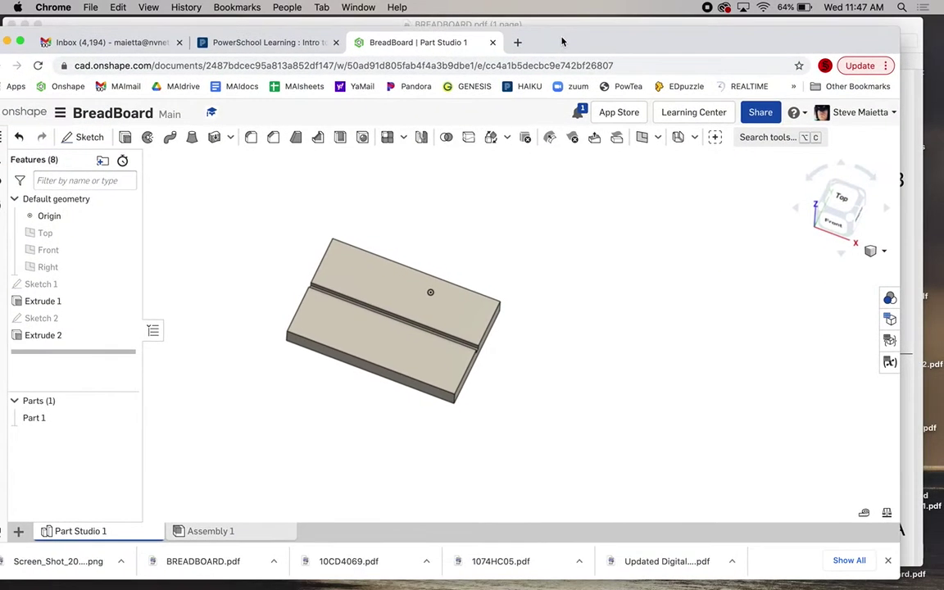
Start a sketch on the board's upper top face and draw a 0.04 by 0.04 square
{"action": "left_click", "coordinate": [361, 282]}
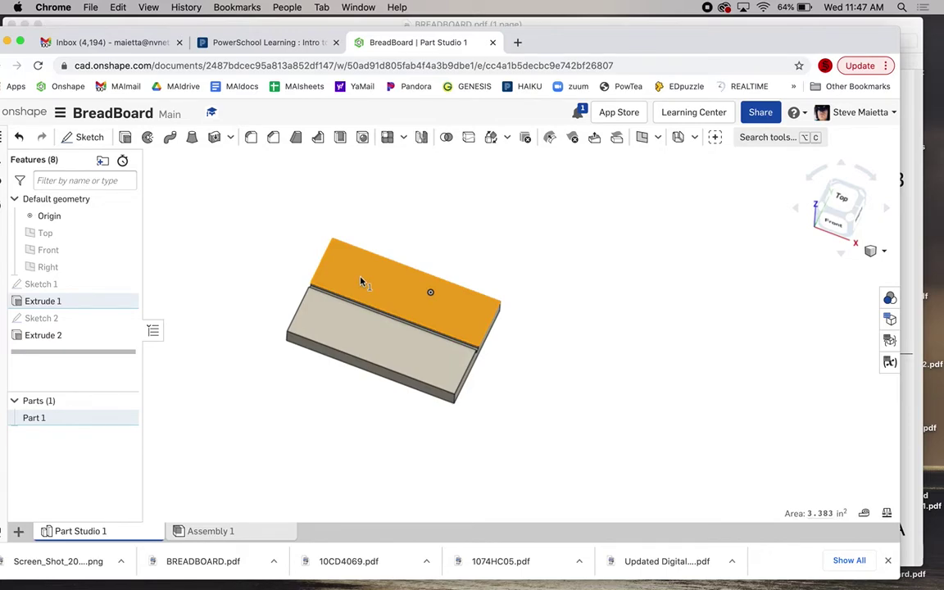
{"action": "key", "text": "shift+s"}
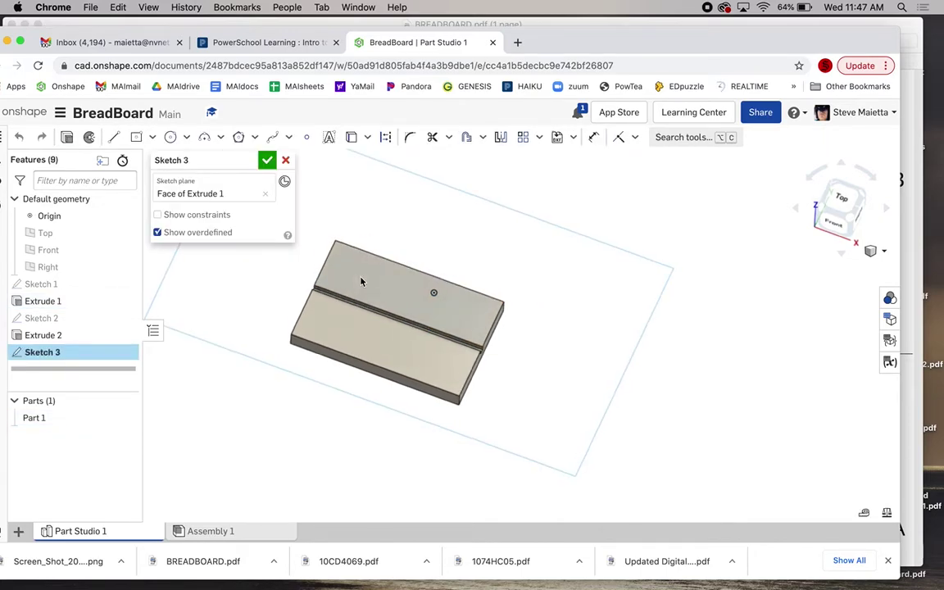
{"action": "key", "text": "n"}
{"action": "scroll", "coordinate": [453, 360], "scroll_direction": "up", "scroll_amount": 8}
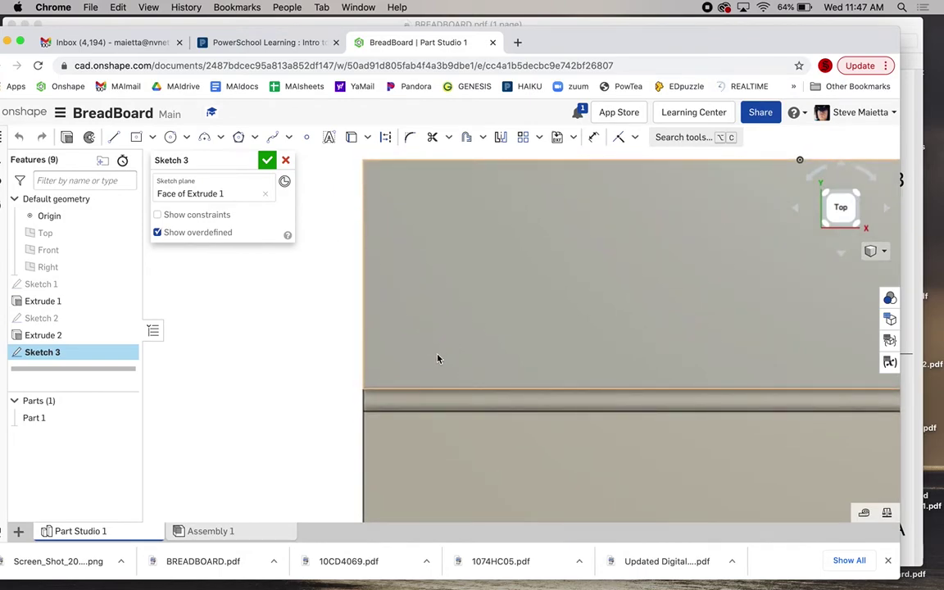
{"action": "key", "text": "g"}
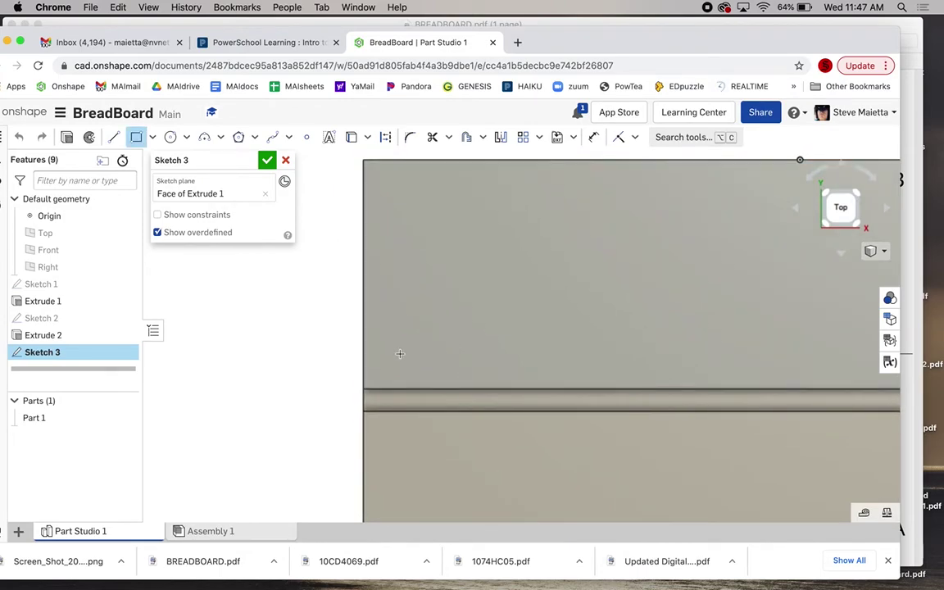
{"action": "left_click", "coordinate": [409, 355]}
{"action": "left_click", "coordinate": [424, 343]}
{"action": "type", "text": ".04"}
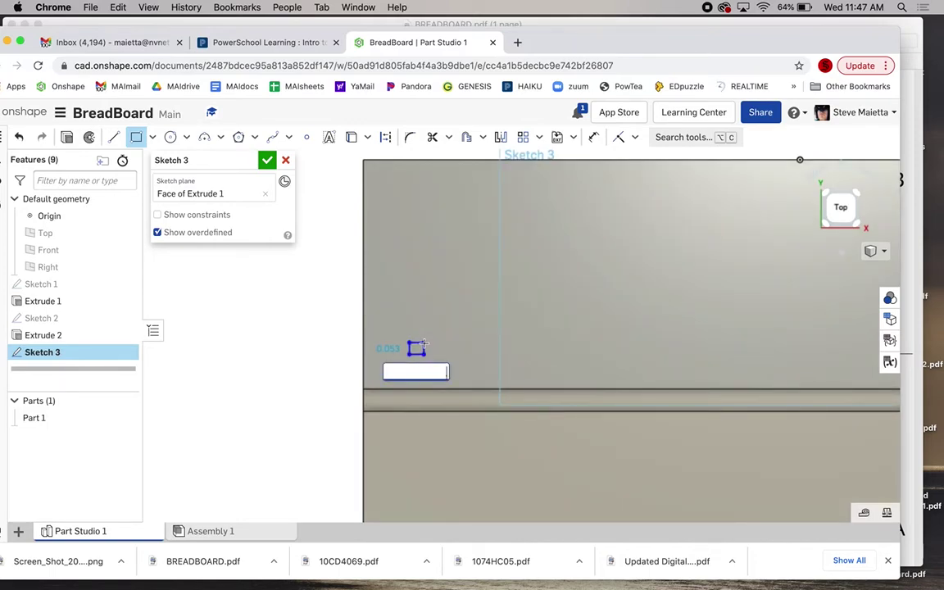
{"action": "key", "text": "Tab"}
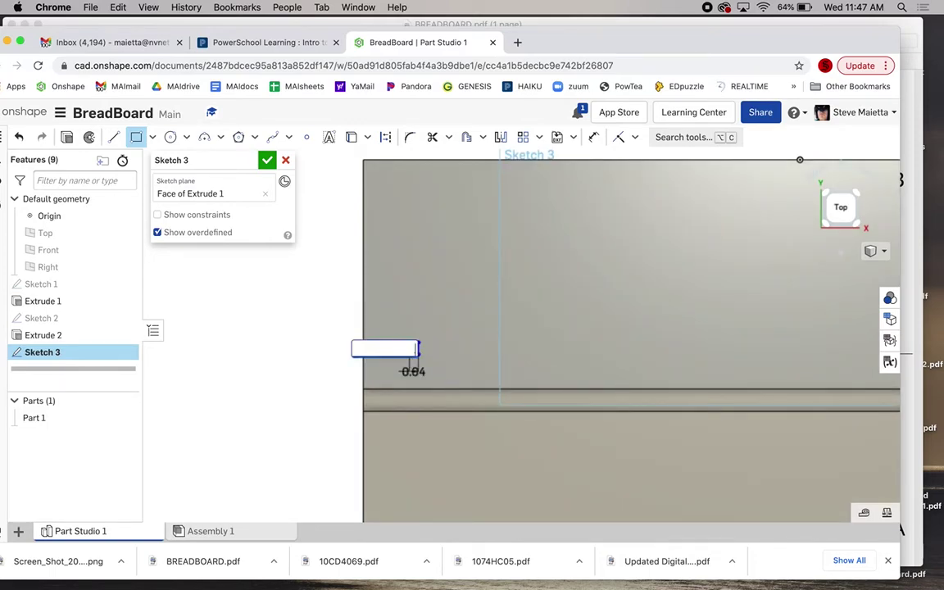
{"action": "type", "text": ".040"}
{"action": "key", "text": "Return"}
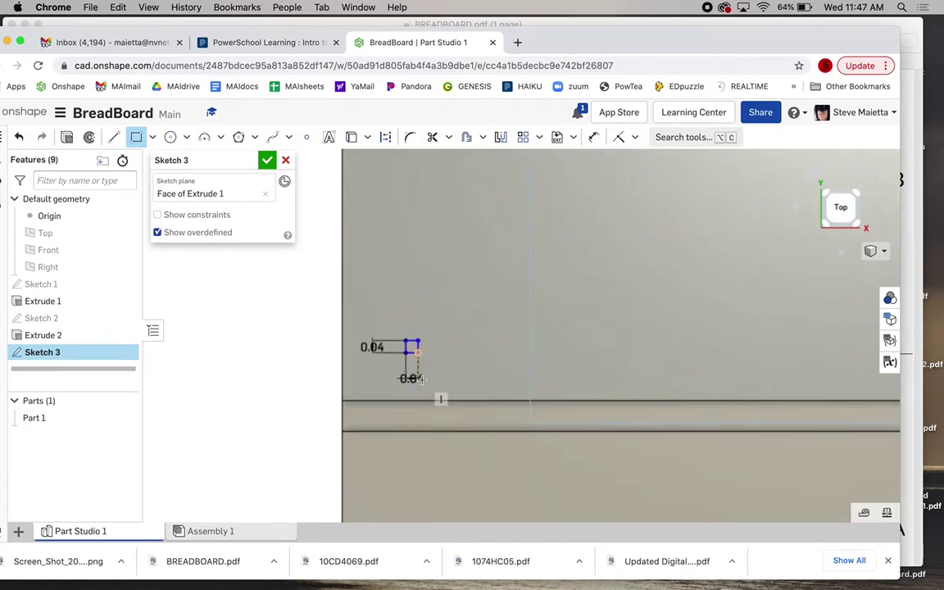
Dimension the square 0.08 from the bottom edge and 0.18 from the left edge
{"action": "scroll", "coordinate": [423, 379], "scroll_direction": "up", "scroll_amount": 5}
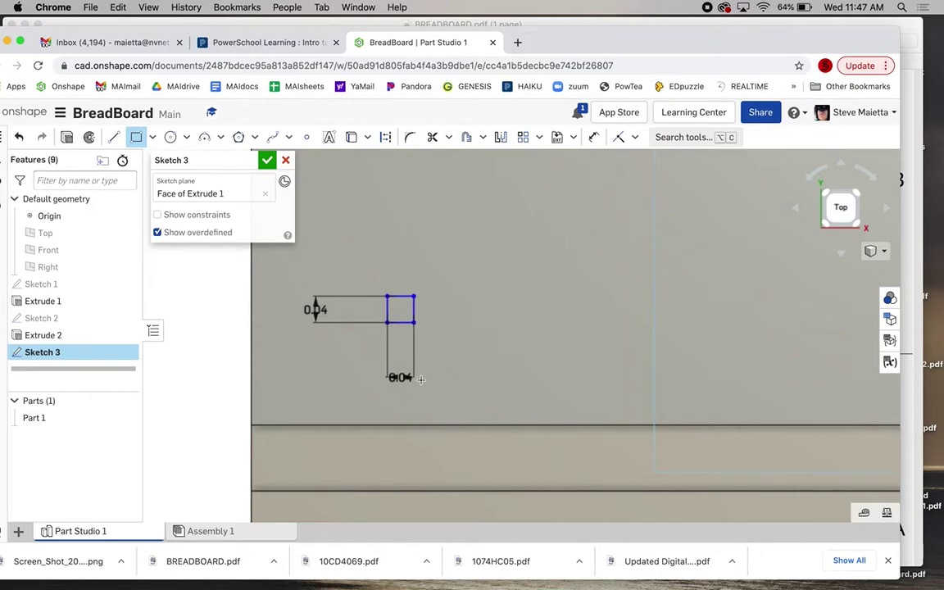
{"action": "key", "text": "d"}
{"action": "left_click", "coordinate": [397, 322]}
{"action": "left_click", "coordinate": [400, 425]}
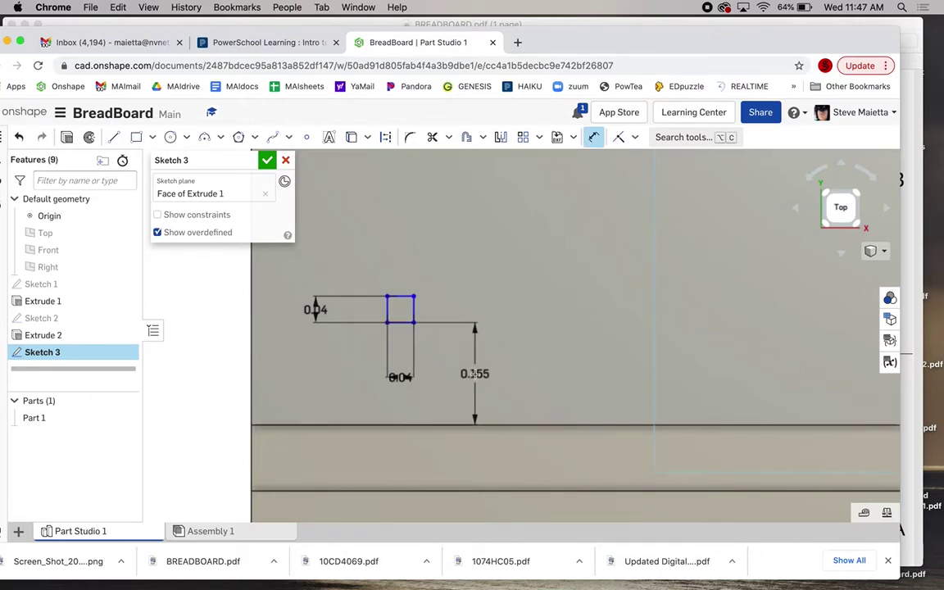
{"action": "left_click", "coordinate": [475, 374]}
{"action": "type", "text": ".080"}
{"action": "key", "text": "Return"}
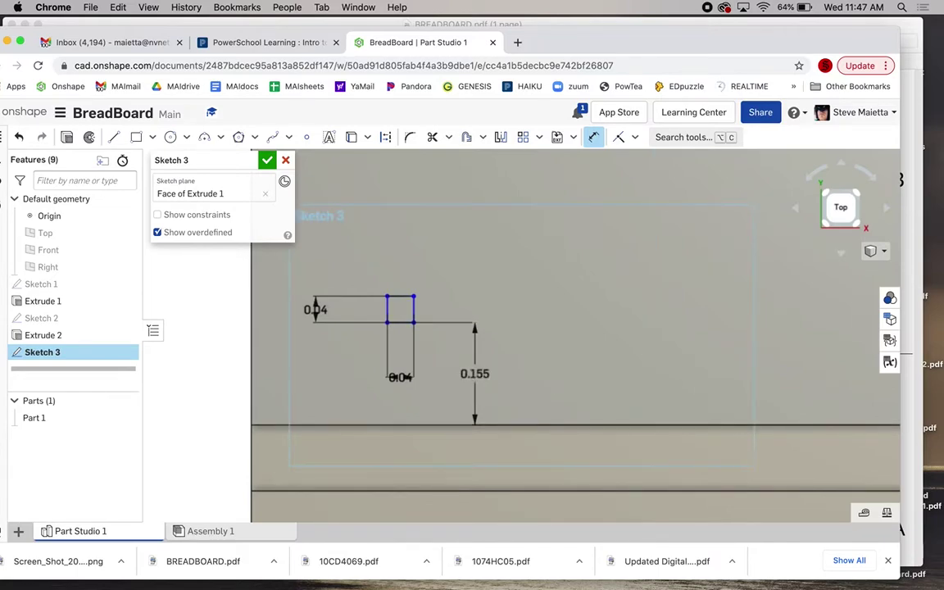
{"action": "left_click", "coordinate": [253, 363]}
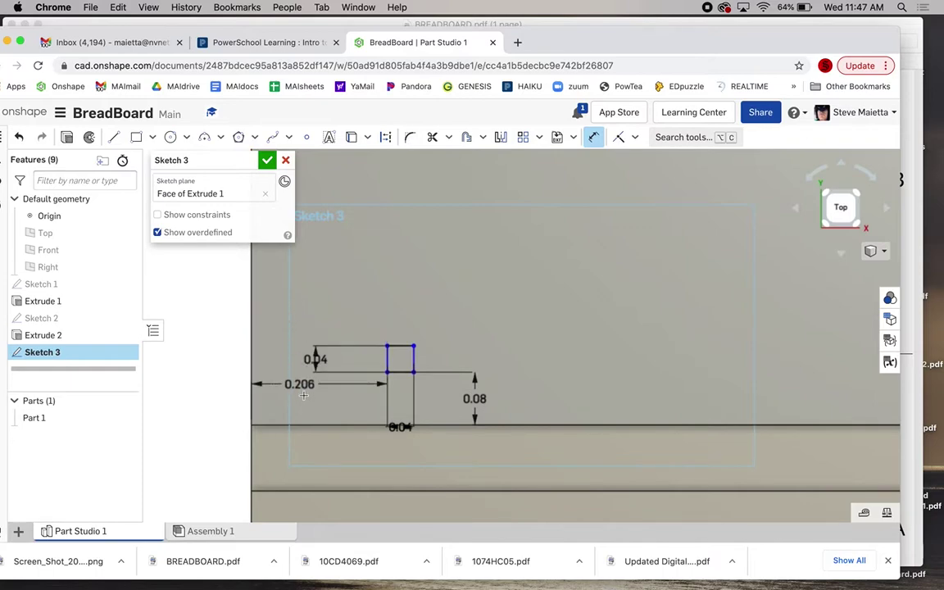
{"action": "left_click", "coordinate": [303, 394]}
{"action": "key", "text": "BackSpace"}
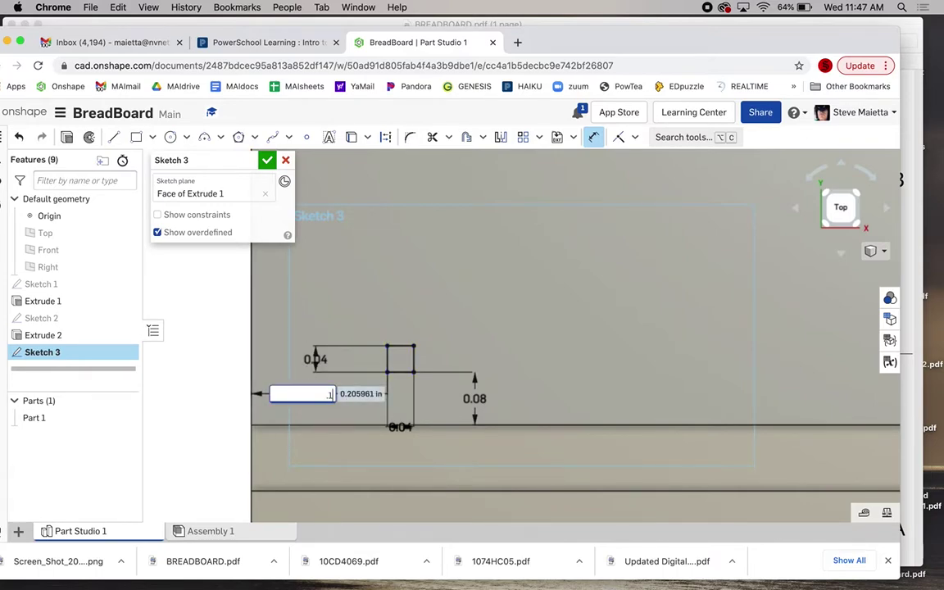
{"action": "type", "text": ".180"}
{"action": "key", "text": "Return"}
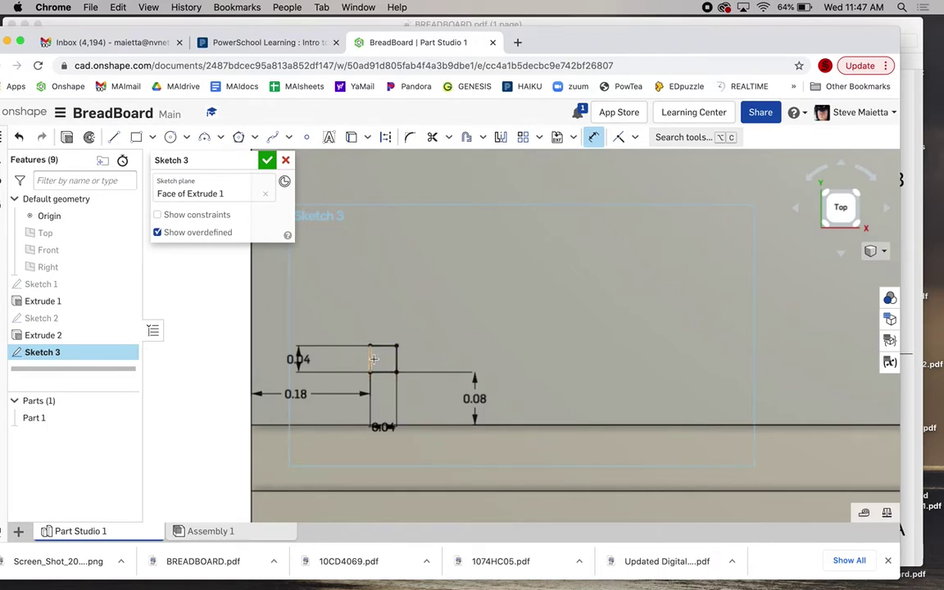
{"action": "key", "text": "Escape"}
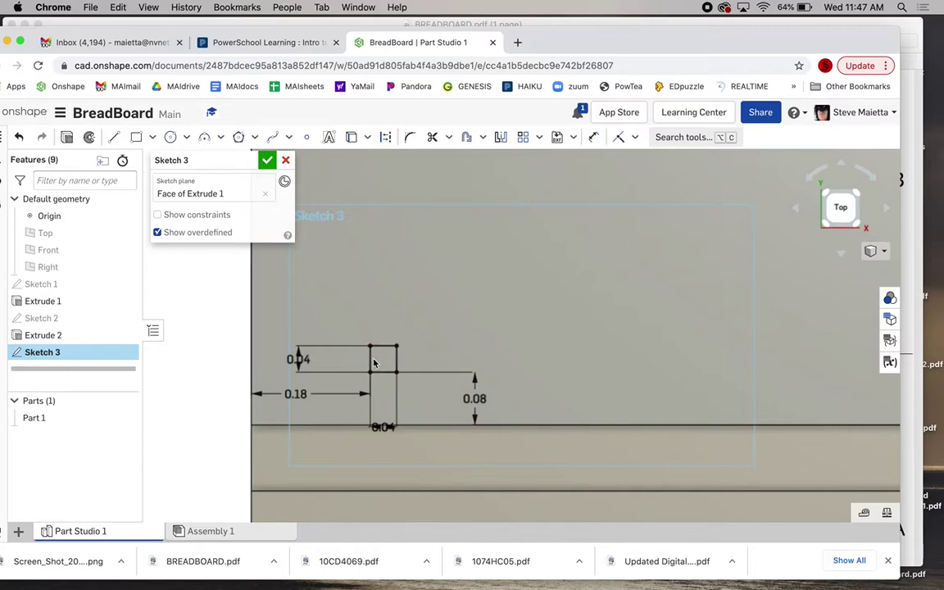
Drag the 0.04, 0.04, 0.18 and 0.08 dimension labels to clear spots around the square
{"action": "mouse_move", "coordinate": [337, 344]}
{"action": "left_mouse_down"}
{"action": "mouse_move", "coordinate": [341, 350]}
{"action": "mouse_move", "coordinate": [331, 331]}
{"action": "mouse_move", "coordinate": [347, 331]}
{"action": "left_mouse_up"}
{"action": "left_click_drag", "start_coordinate": [384, 427], "coordinate": [415, 385]}
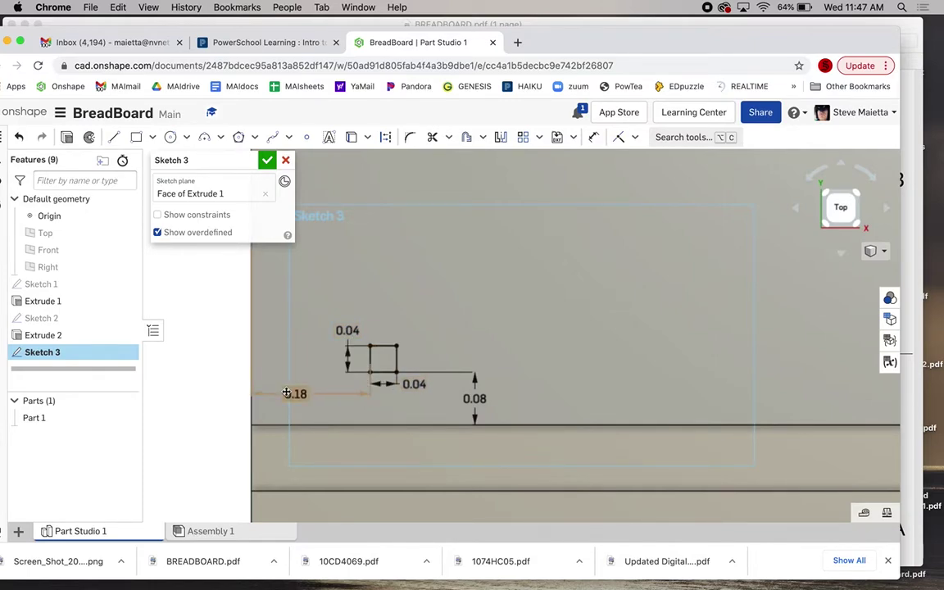
{"action": "left_click_drag", "start_coordinate": [291, 393], "coordinate": [264, 365]}
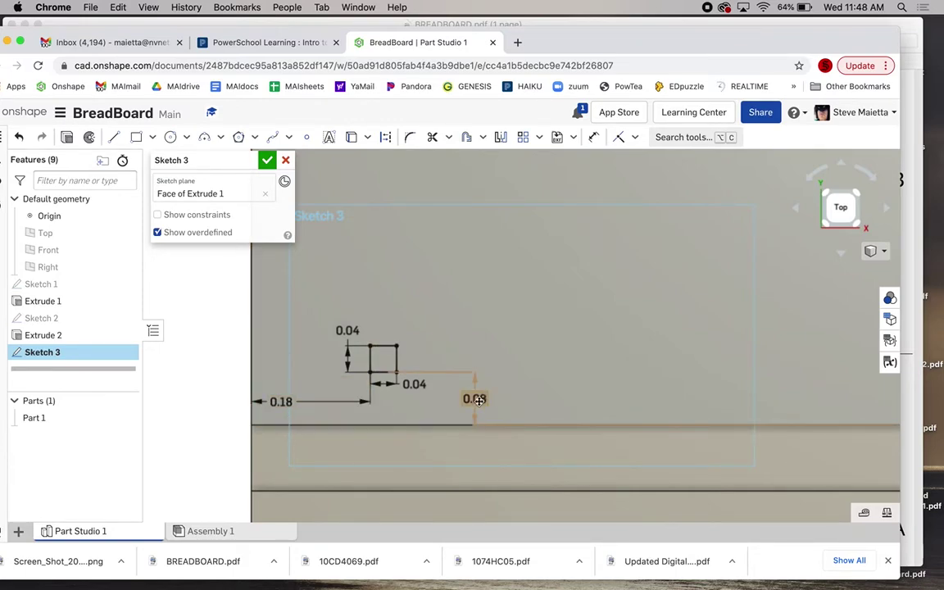
{"action": "mouse_move", "coordinate": [477, 399]}
{"action": "left_mouse_down"}
{"action": "mouse_move", "coordinate": [489, 399]}
{"action": "mouse_move", "coordinate": [479, 399]}
{"action": "left_mouse_up"}
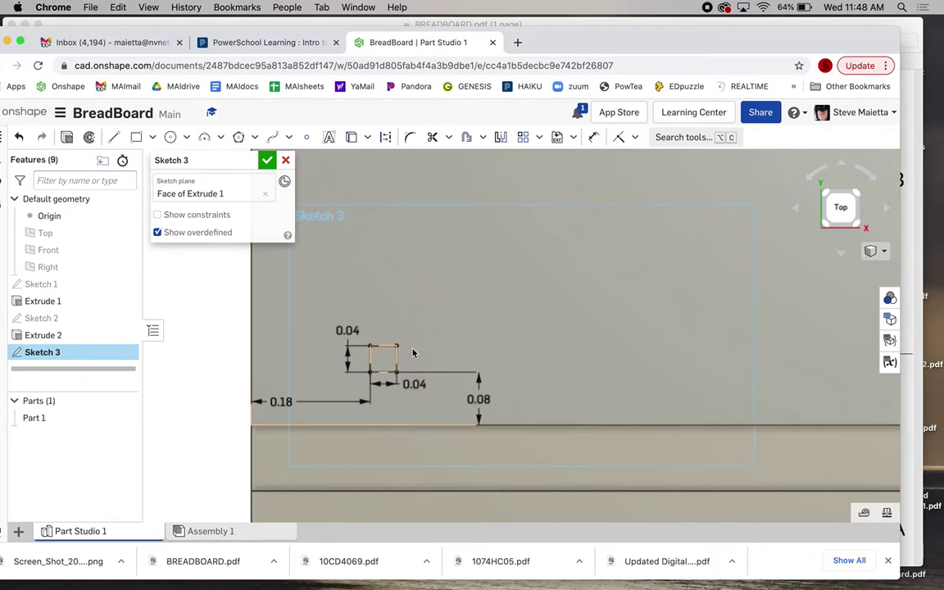
{"action": "scroll", "coordinate": [413, 353], "scroll_direction": "down", "scroll_amount": 3}
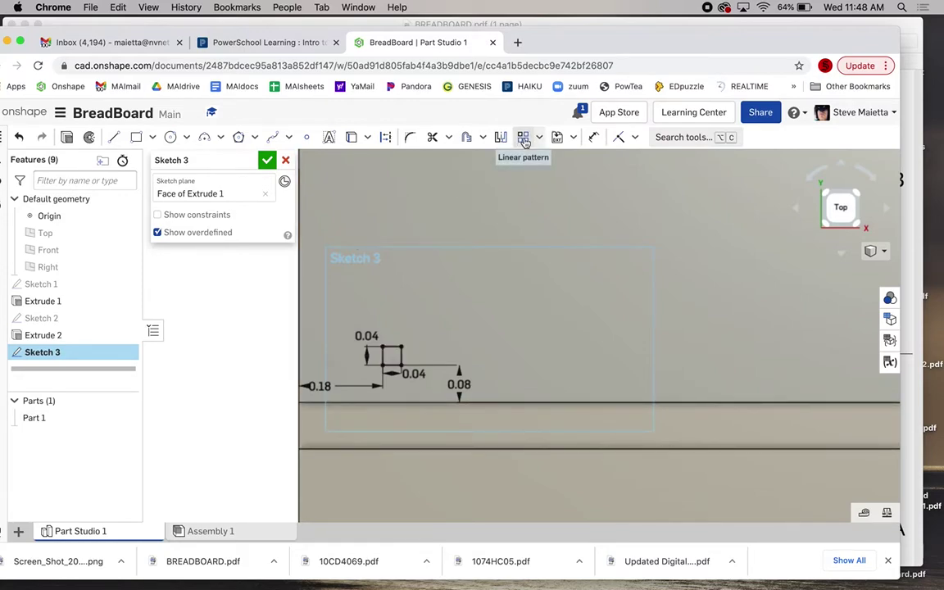
Start a linear pattern and select all four sides of the square hole
{"action": "left_click", "coordinate": [524, 140]}
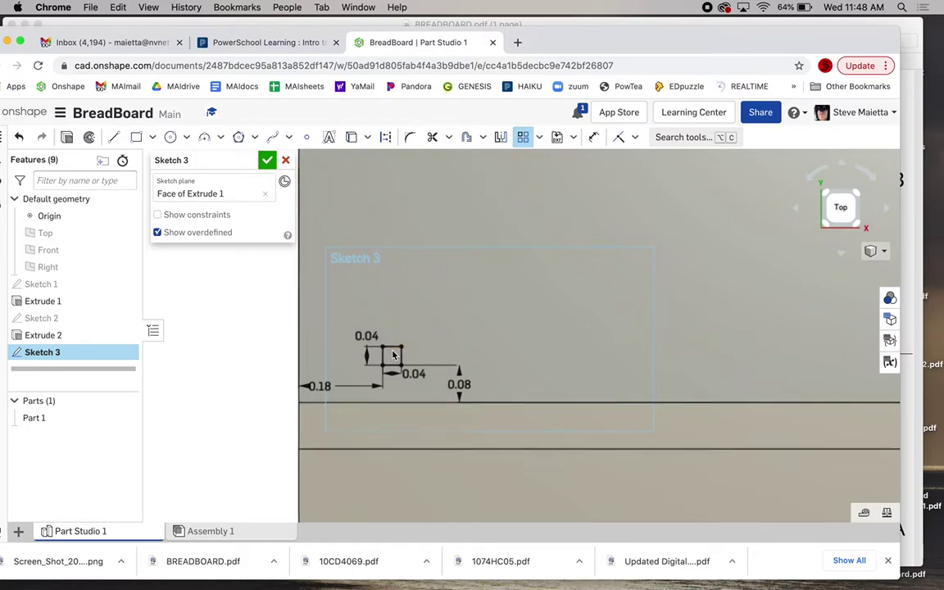
{"action": "scroll", "coordinate": [393, 355], "scroll_direction": "up", "scroll_amount": 5}
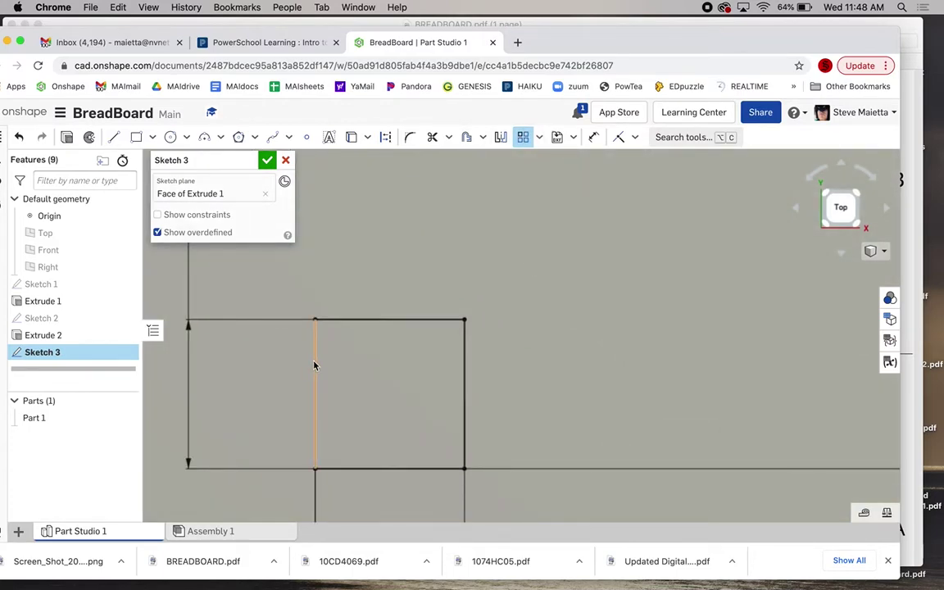
{"action": "left_click", "coordinate": [315, 365]}
{"action": "left_click", "coordinate": [367, 321]}
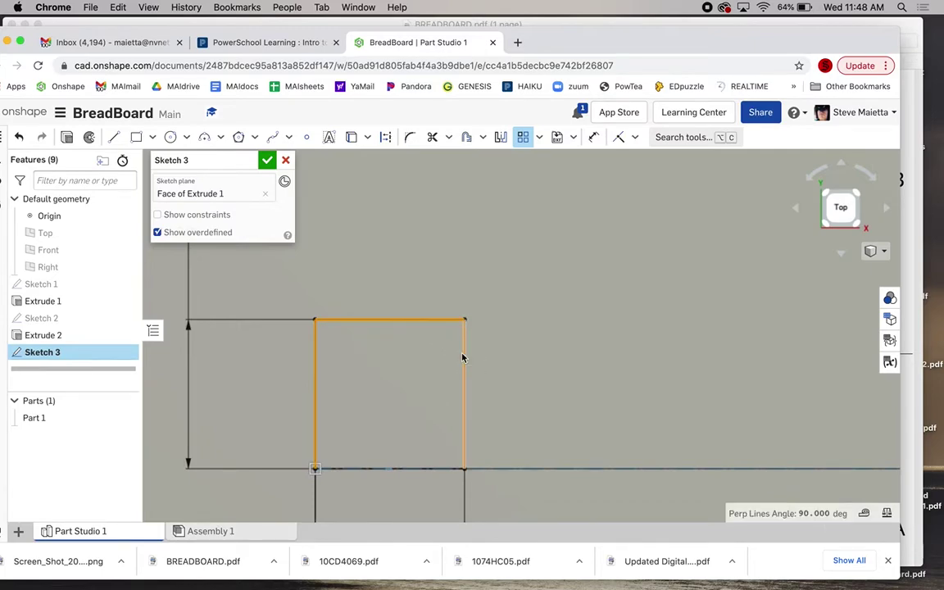
{"action": "left_click", "coordinate": [463, 358]}
{"action": "left_click", "coordinate": [400, 470]}
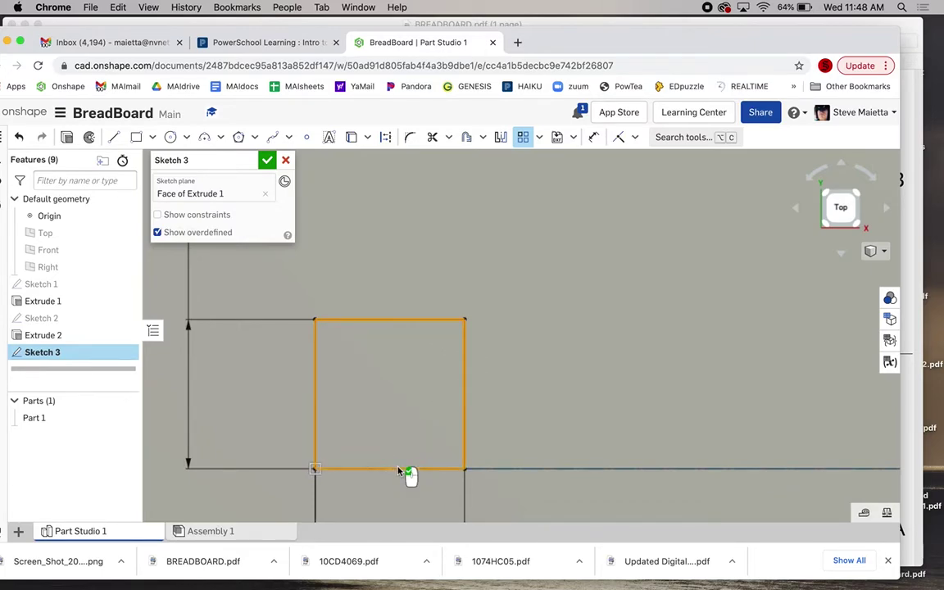
{"action": "scroll", "coordinate": [399, 472], "scroll_direction": "down", "scroll_amount": 10}
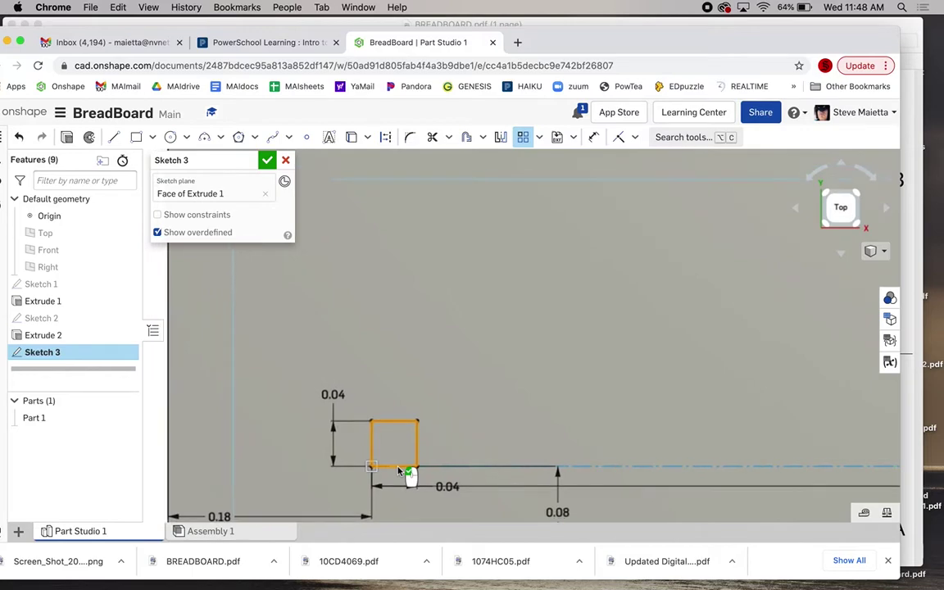
{"action": "scroll", "coordinate": [399, 473], "scroll_direction": "down", "scroll_amount": 6}
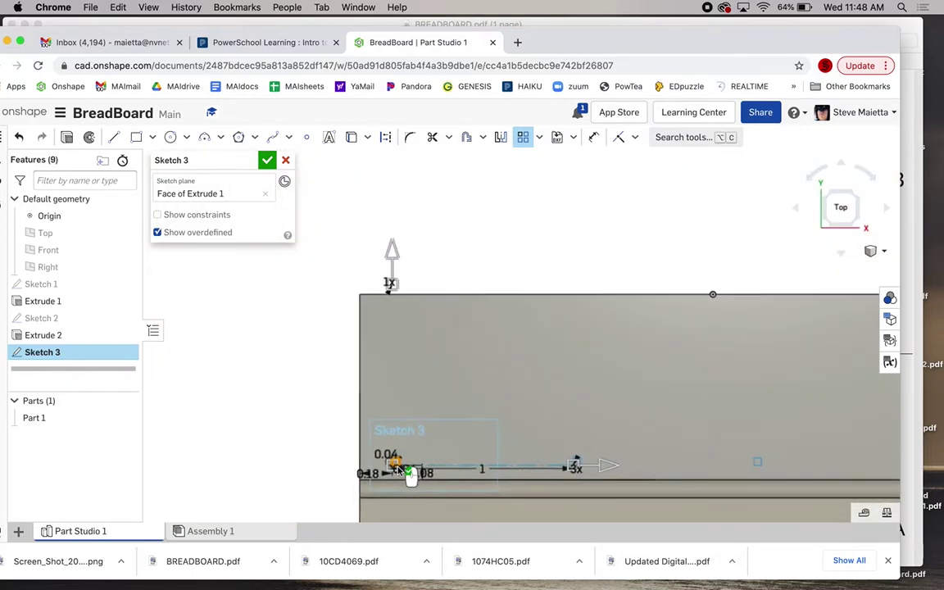
Pattern the square upward into 5 rows spaced 0.1 apart
{"action": "left_click_drag", "start_coordinate": [392, 252], "coordinate": [390, 371]}
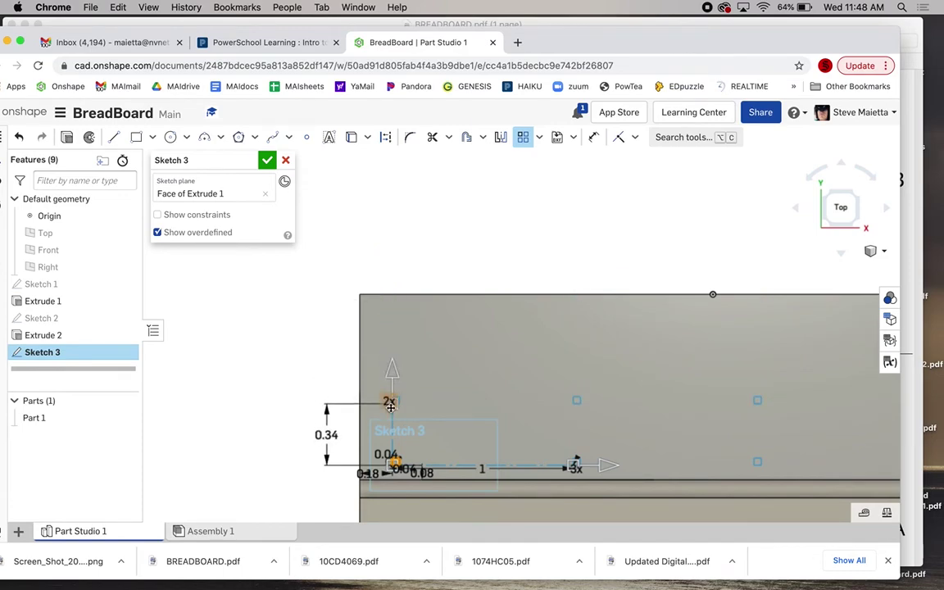
{"action": "left_click_drag", "start_coordinate": [604, 468], "coordinate": [550, 456]}
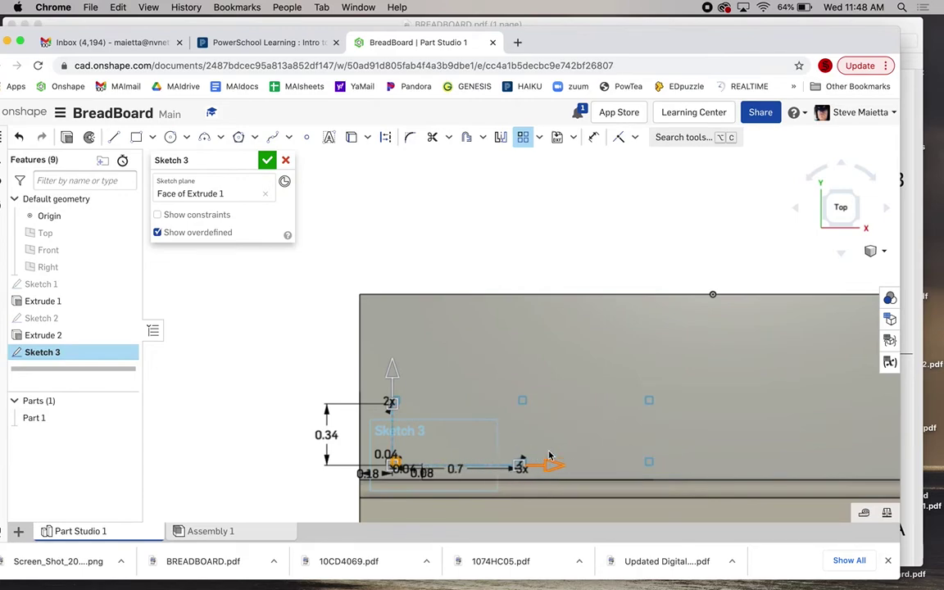
{"action": "double_click", "coordinate": [387, 401]}
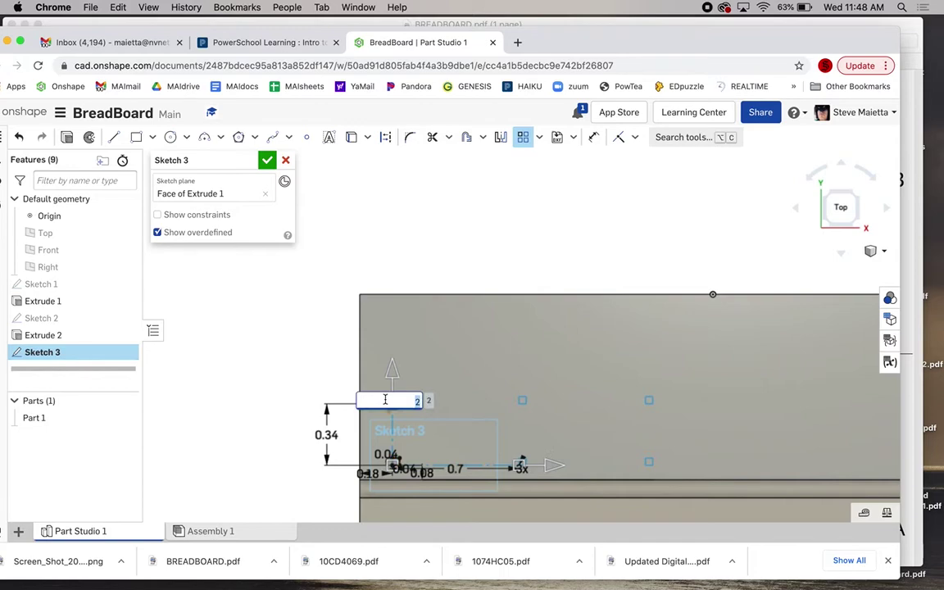
{"action": "type", "text": "5"}
{"action": "key", "text": "Return"}
{"action": "left_click", "coordinate": [388, 323]}
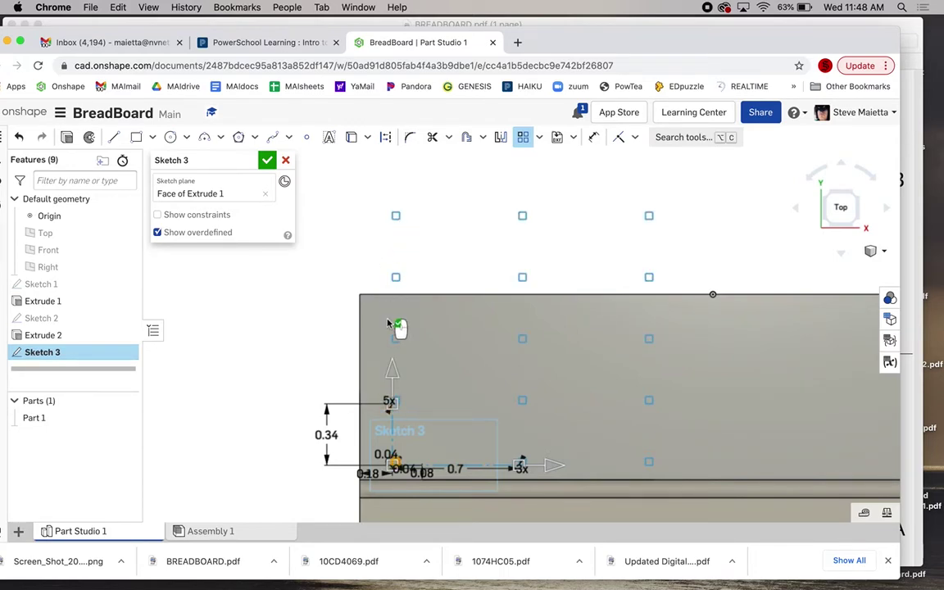
{"action": "left_click_drag", "start_coordinate": [393, 371], "coordinate": [390, 394]}
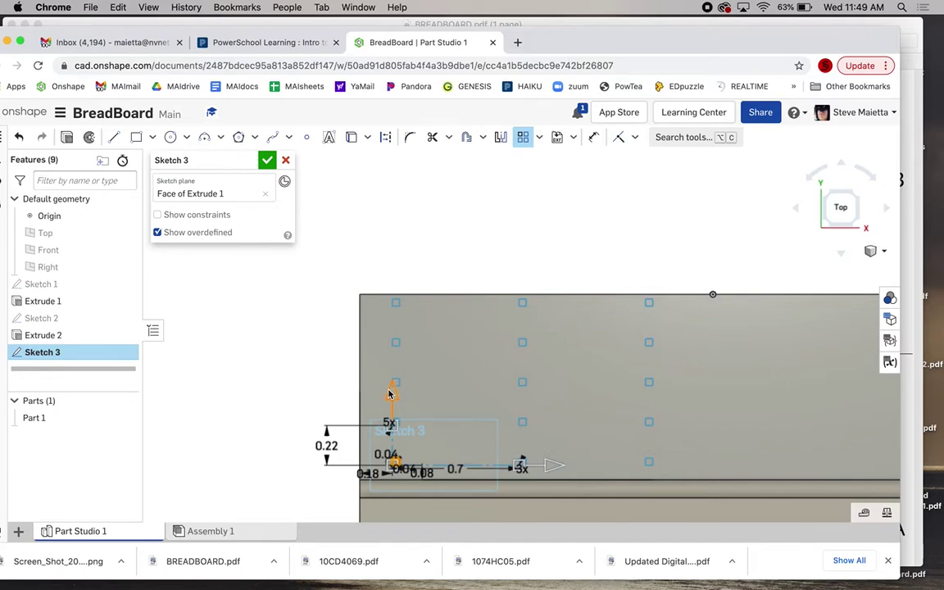
{"action": "double_click", "coordinate": [324, 448]}
{"action": "type", "text": "1"}
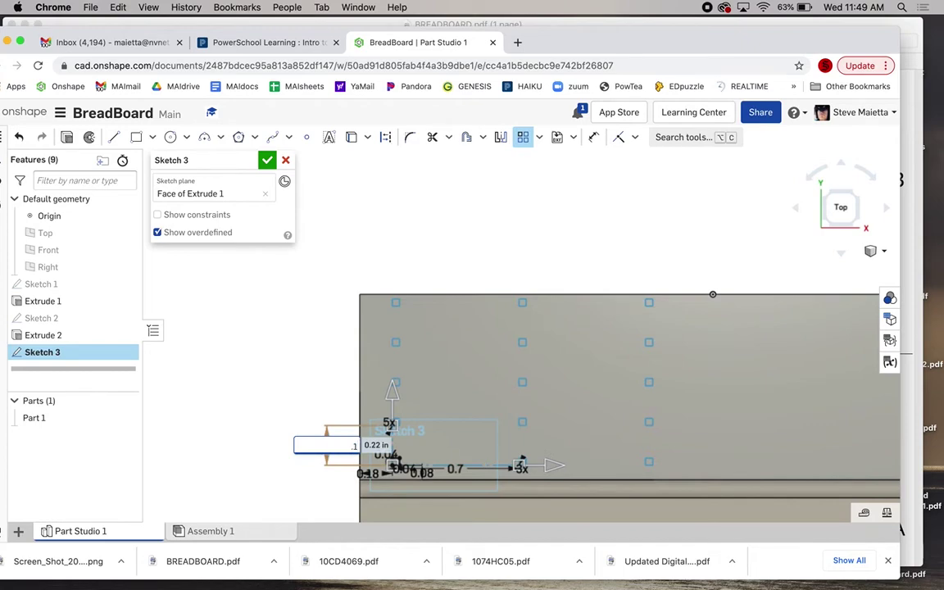
{"action": "key", "text": "Return"}
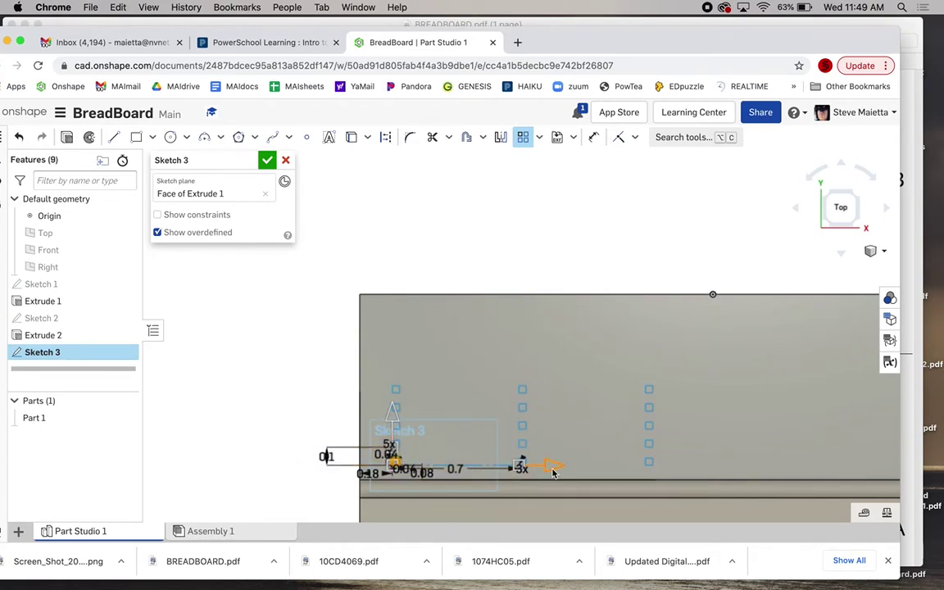
Extend the pattern sideways to 30 columns spaced 0.1 apart
{"action": "left_click_drag", "start_coordinate": [585, 471], "coordinate": [589, 469]}
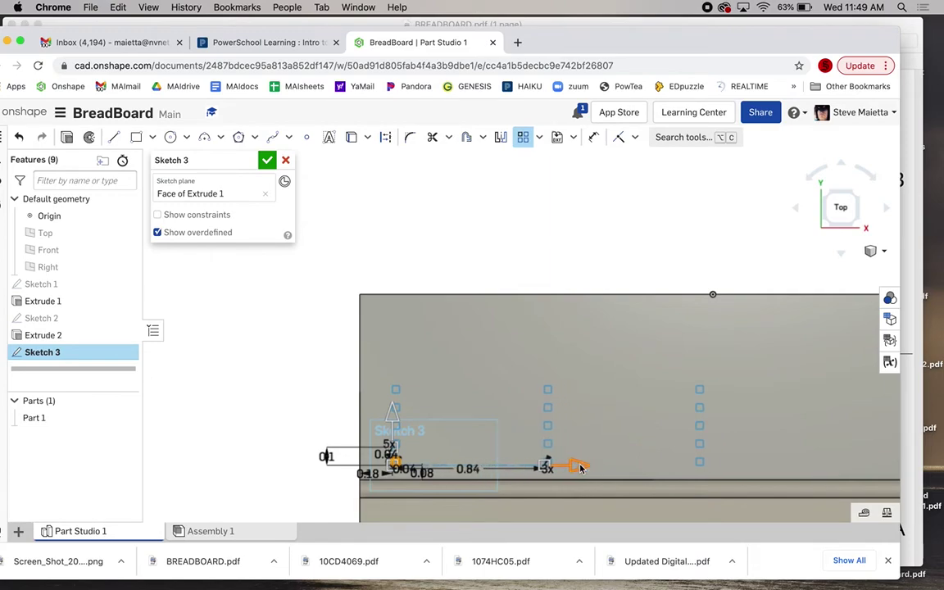
{"action": "left_click", "coordinate": [543, 492]}
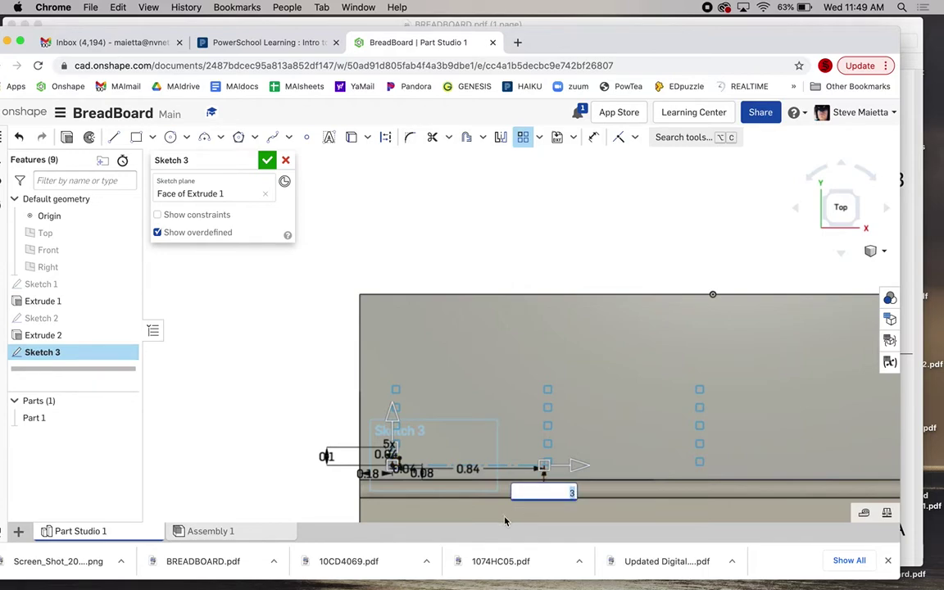
{"action": "type", "text": "30"}
{"action": "key", "text": "Return"}
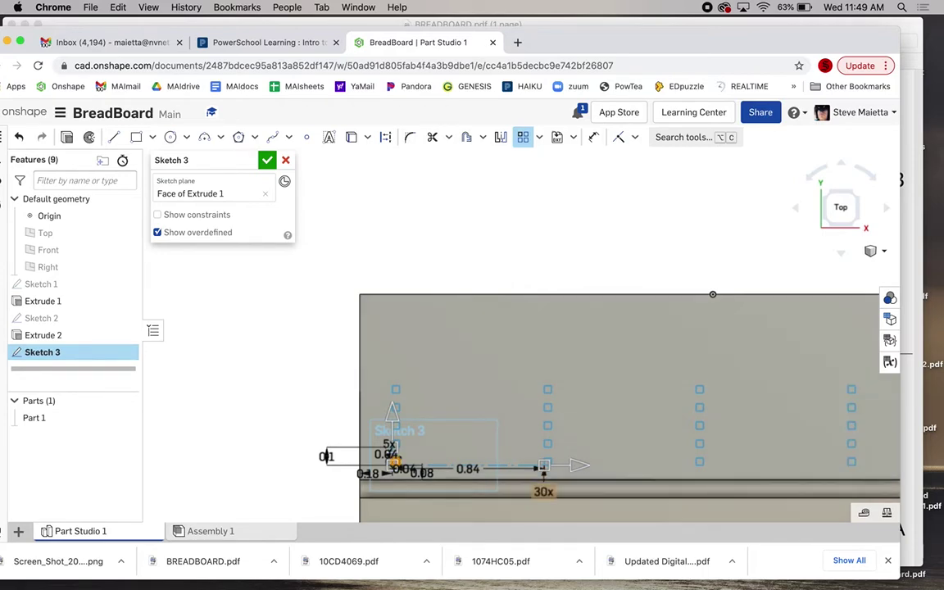
{"action": "double_click", "coordinate": [478, 470]}
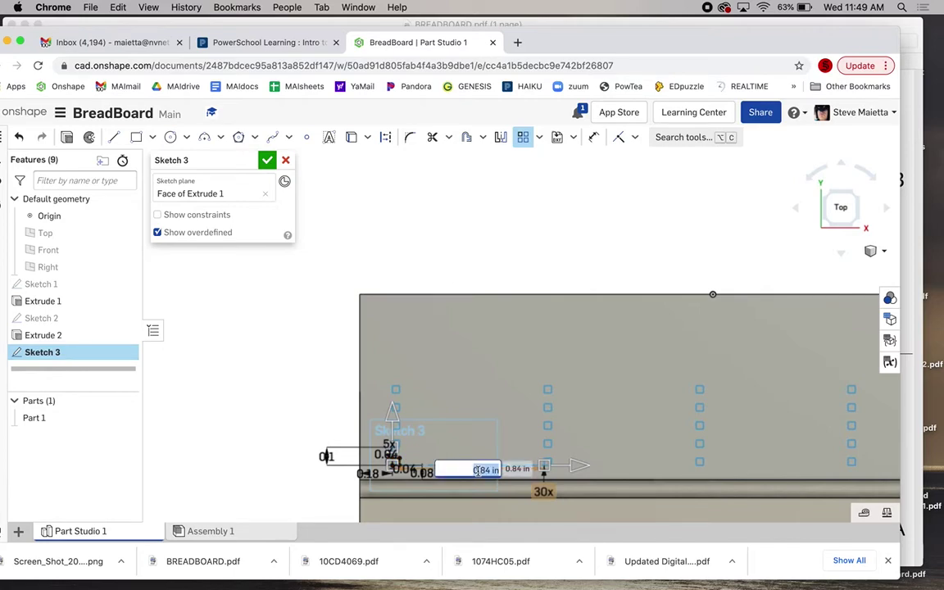
{"action": "type", "text": ".1"}
{"action": "key", "text": "Return"}
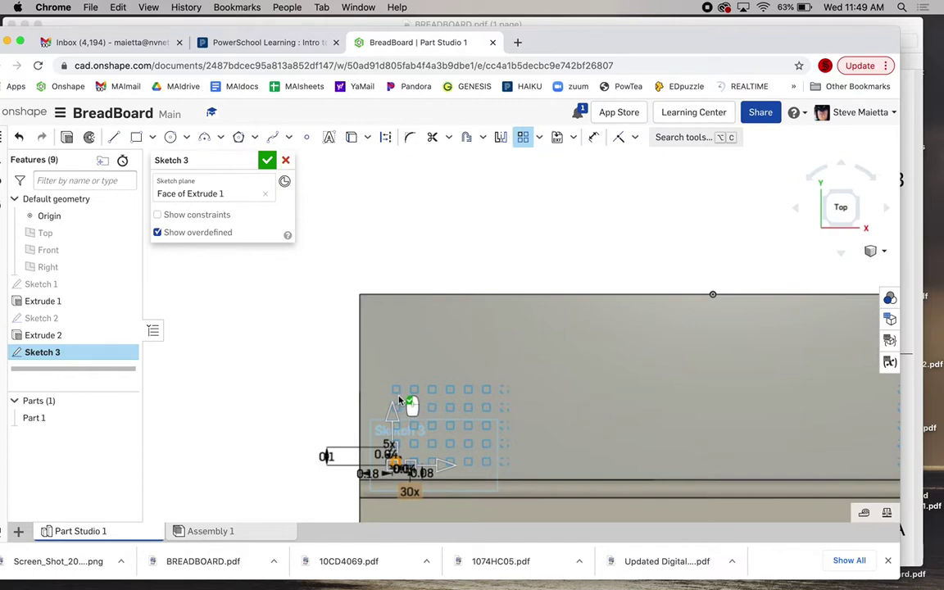
{"action": "scroll", "coordinate": [513, 396], "scroll_direction": "down", "scroll_amount": 2}
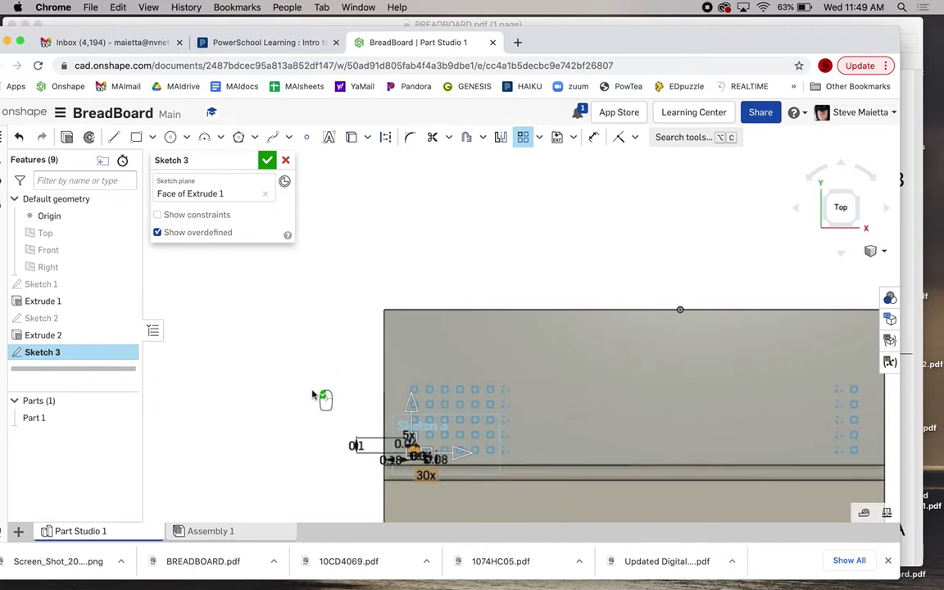
{"action": "scroll", "coordinate": [403, 455], "scroll_direction": "up", "scroll_amount": 1}
{"action": "scroll", "coordinate": [403, 455], "scroll_direction": "up", "scroll_amount": 5}
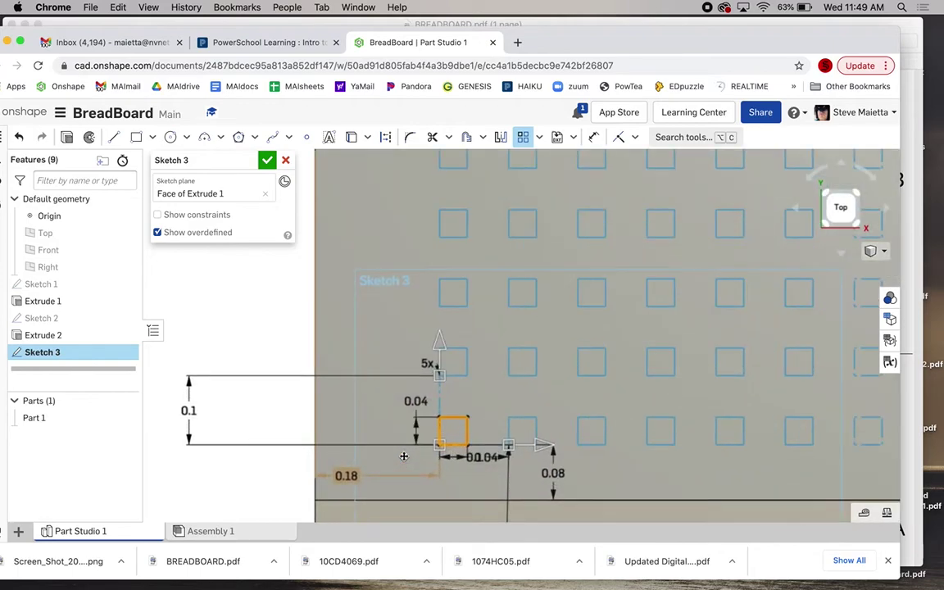
{"action": "scroll", "coordinate": [403, 457], "scroll_direction": "down", "scroll_amount": 3}
{"action": "scroll", "coordinate": [404, 457], "scroll_direction": "down", "scroll_amount": 2}
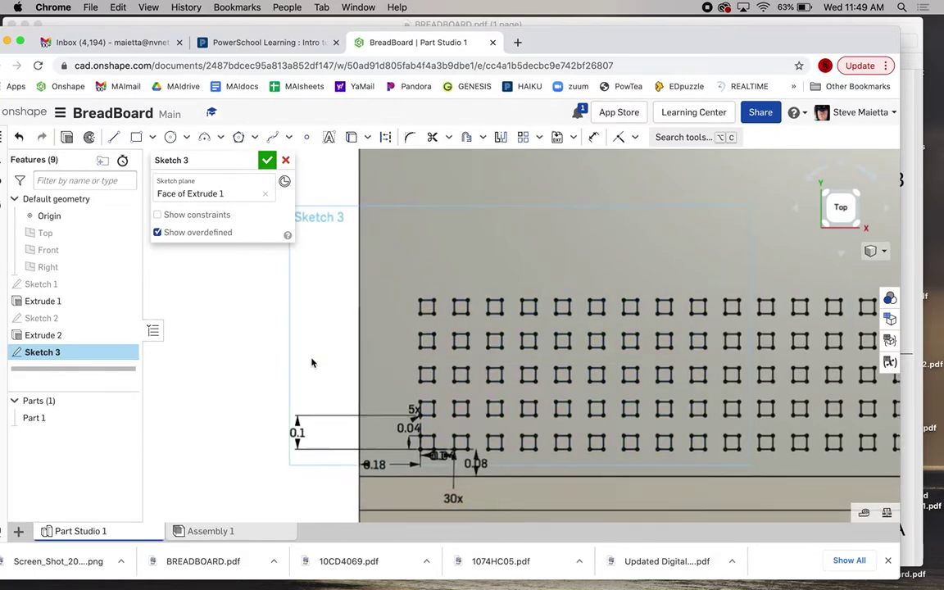
{"action": "scroll", "coordinate": [312, 363], "scroll_direction": "down", "scroll_amount": 5}
{"action": "scroll", "coordinate": [363, 427], "scroll_direction": "up", "scroll_amount": 5}
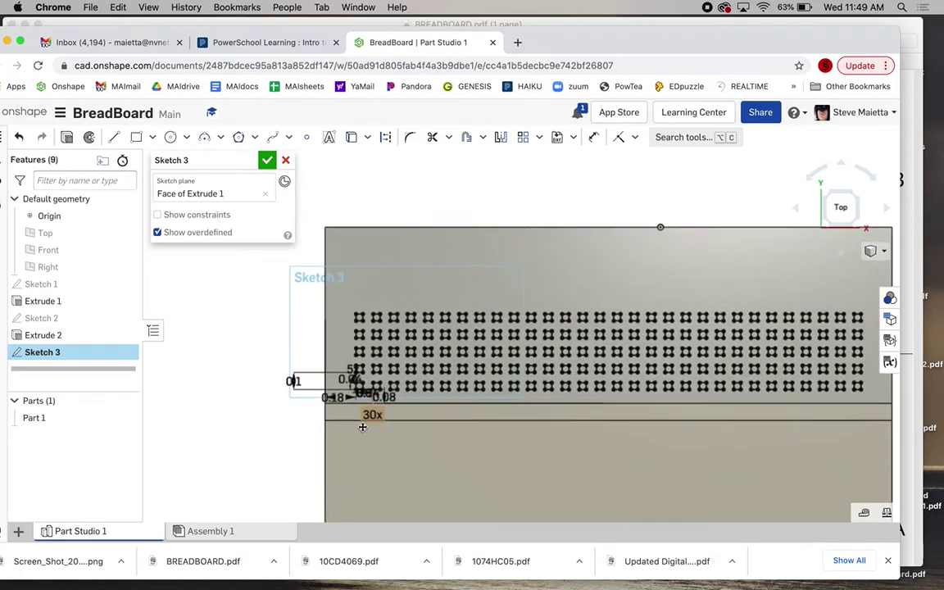
Add a 0.1 dimension between neighbouring holes and move the 5x and 30x labels aside
{"action": "scroll", "coordinate": [352, 371], "scroll_direction": "up", "scroll_amount": 4}
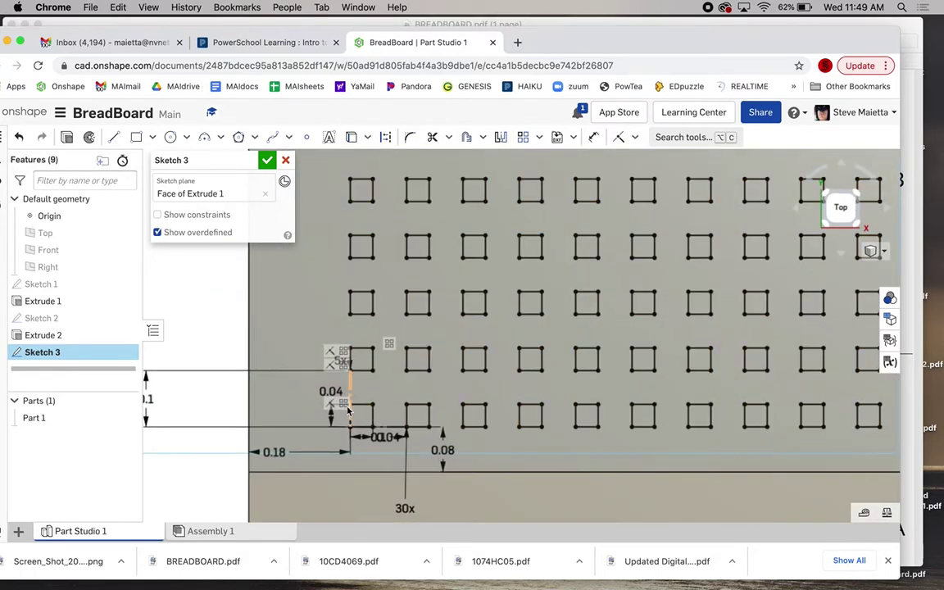
{"action": "scroll", "coordinate": [386, 435], "scroll_direction": "down", "scroll_amount": 1}
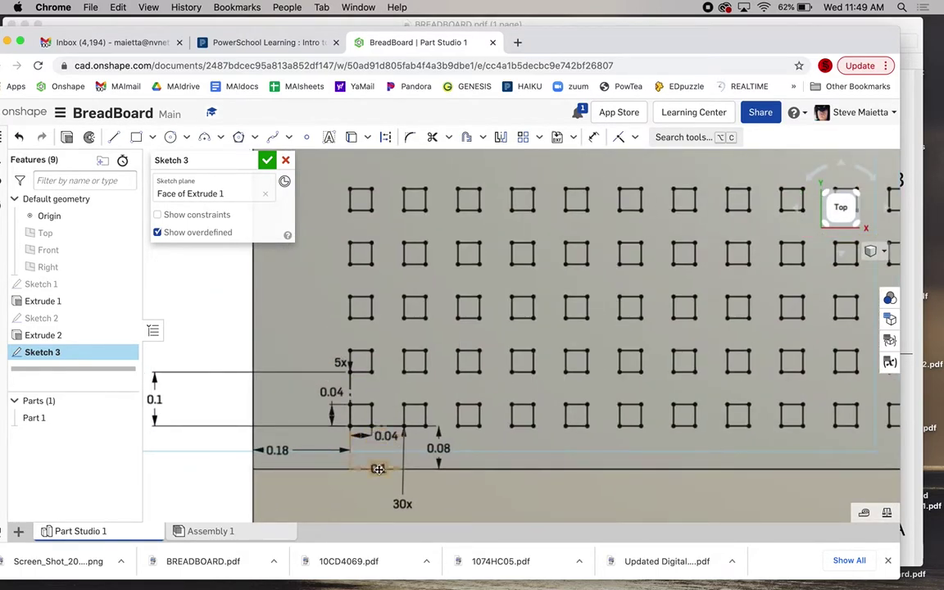
{"action": "left_click", "coordinate": [380, 443]}
{"action": "left_click", "coordinate": [373, 490]}
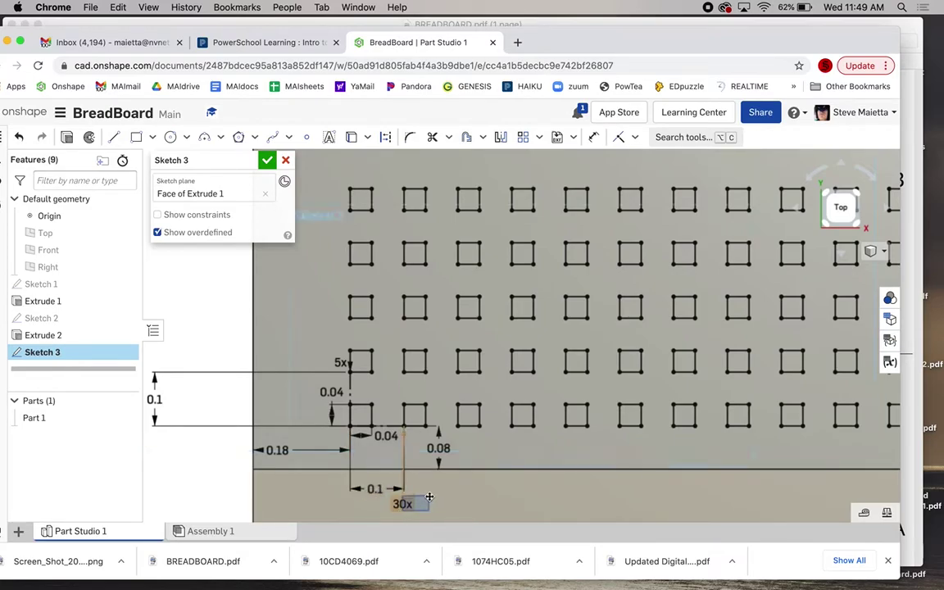
{"action": "mouse_move", "coordinate": [433, 497]}
{"action": "left_mouse_down"}
{"action": "mouse_move", "coordinate": [400, 502]}
{"action": "mouse_move", "coordinate": [433, 497]}
{"action": "left_mouse_up"}
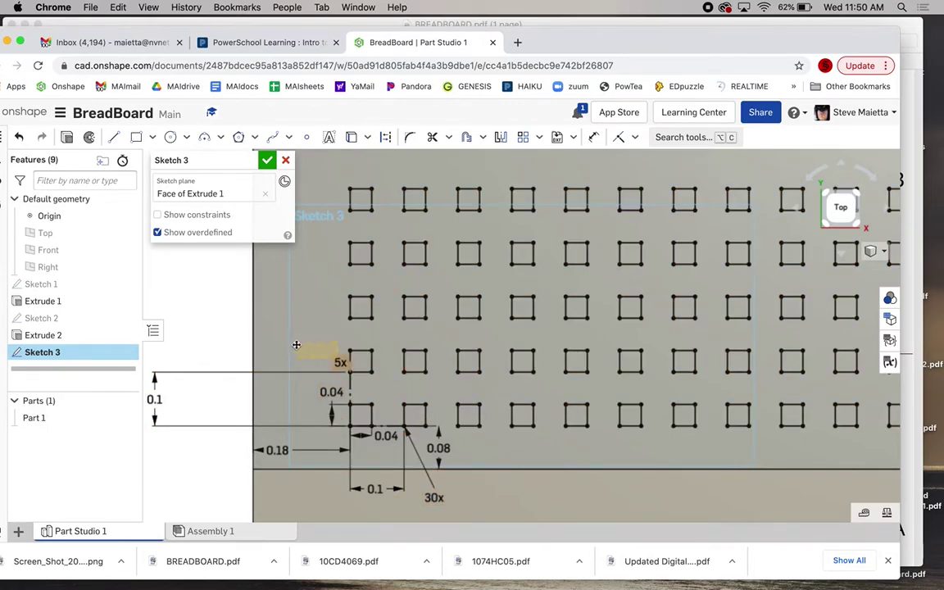
{"action": "mouse_move", "coordinate": [341, 363]}
{"action": "left_mouse_down"}
{"action": "mouse_move", "coordinate": [303, 326]}
{"action": "mouse_move", "coordinate": [293, 344]}
{"action": "left_mouse_up"}
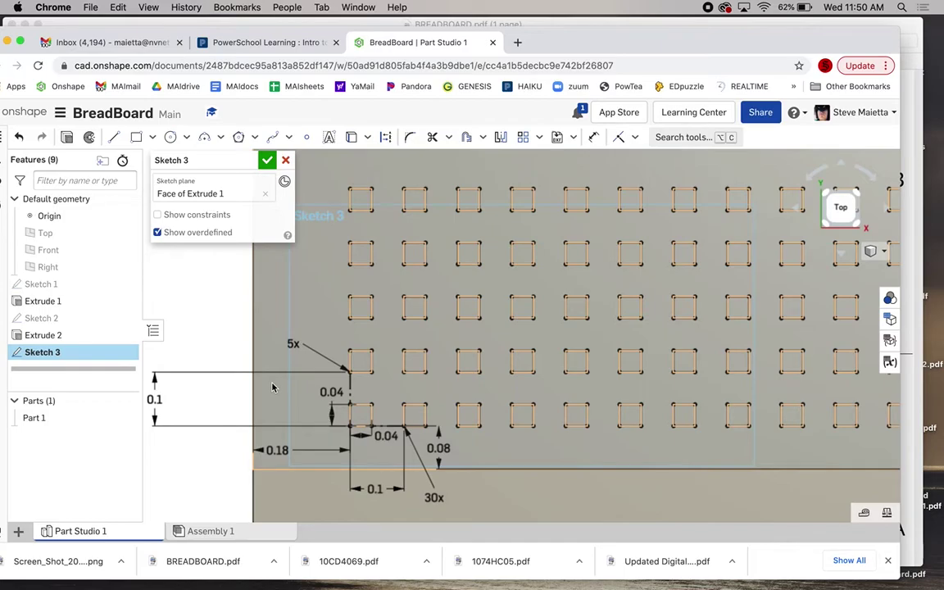
{"action": "scroll", "coordinate": [326, 286], "scroll_direction": "up", "scroll_amount": 4}
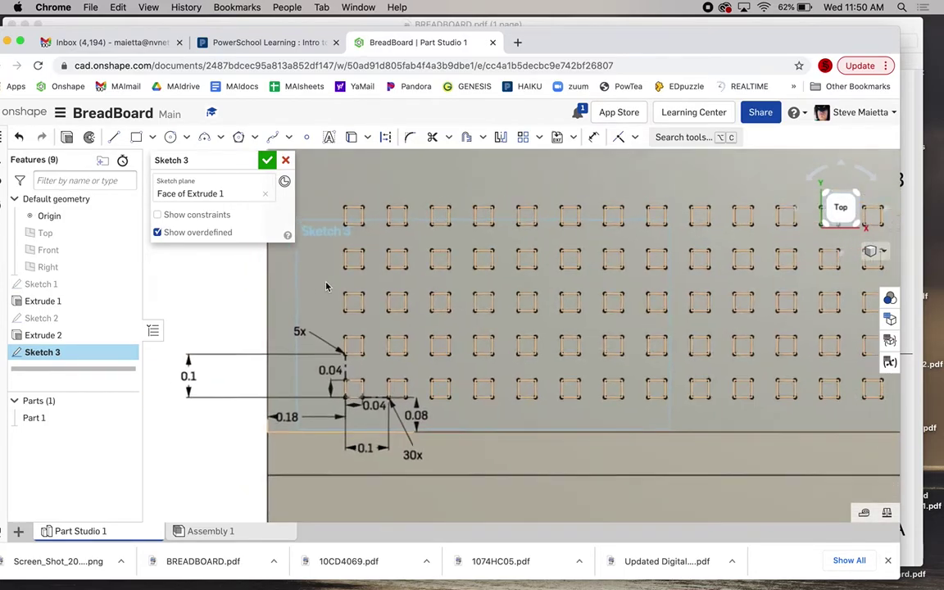
{"action": "scroll", "coordinate": [326, 286], "scroll_direction": "up", "scroll_amount": 3}
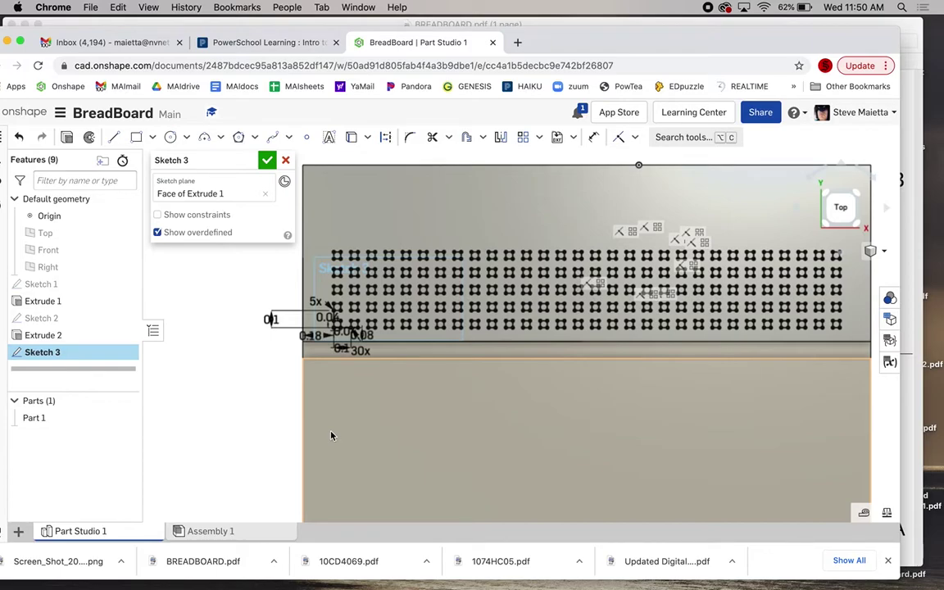
{"action": "left_click", "coordinate": [268, 160]}
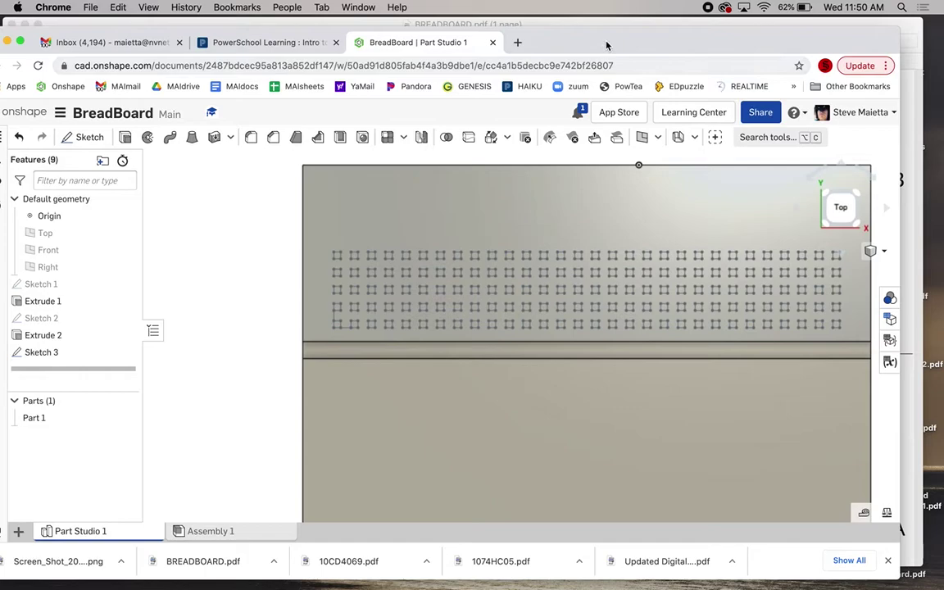
{"action": "left_click_drag", "start_coordinate": [606, 47], "coordinate": [623, 418]}
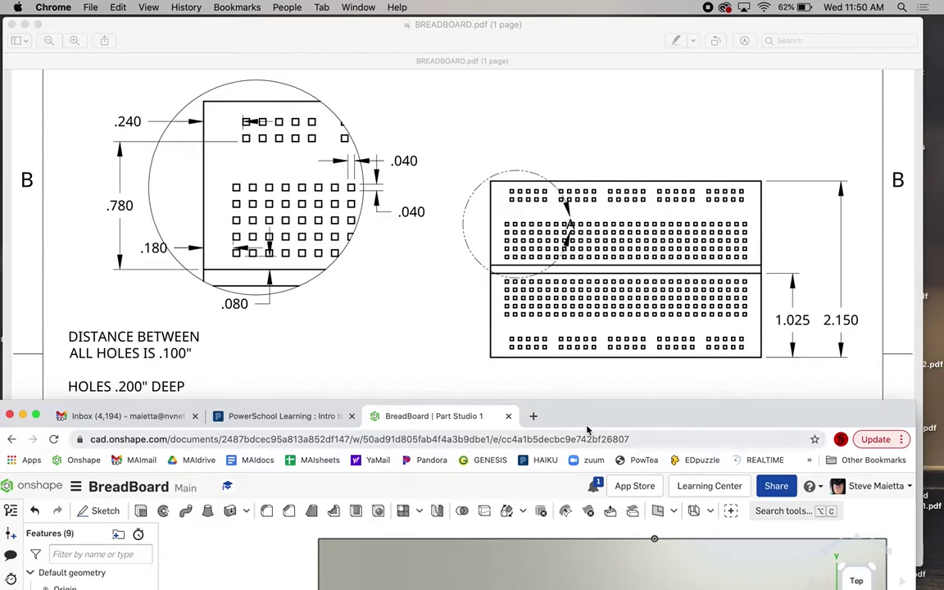
{"action": "left_click_drag", "start_coordinate": [587, 416], "coordinate": [575, 45]}
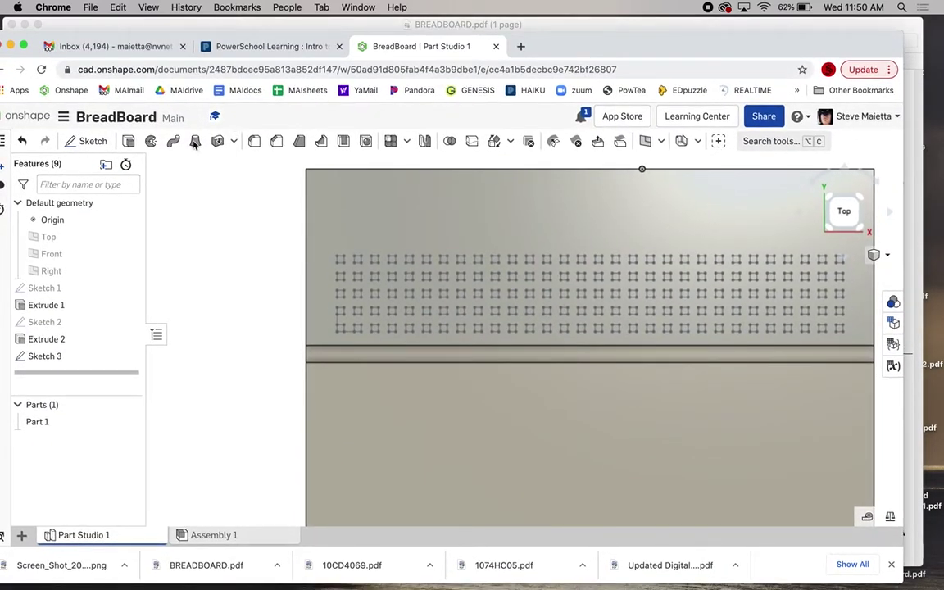
Start Sketch 4 on the hole-grid face and draw a 0.04 square near the top-left corner
{"action": "left_click", "coordinate": [346, 219]}
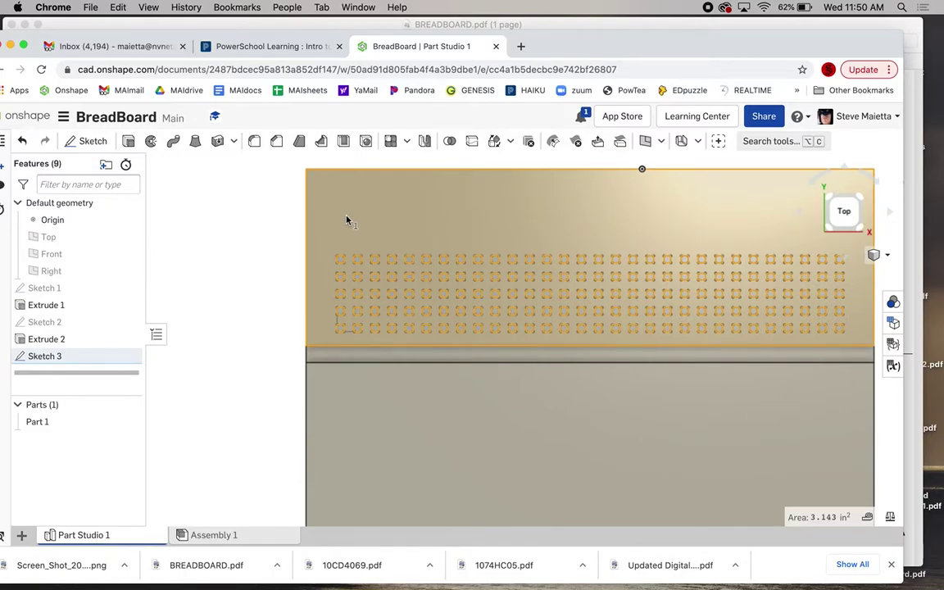
{"action": "key", "text": "shift+s"}
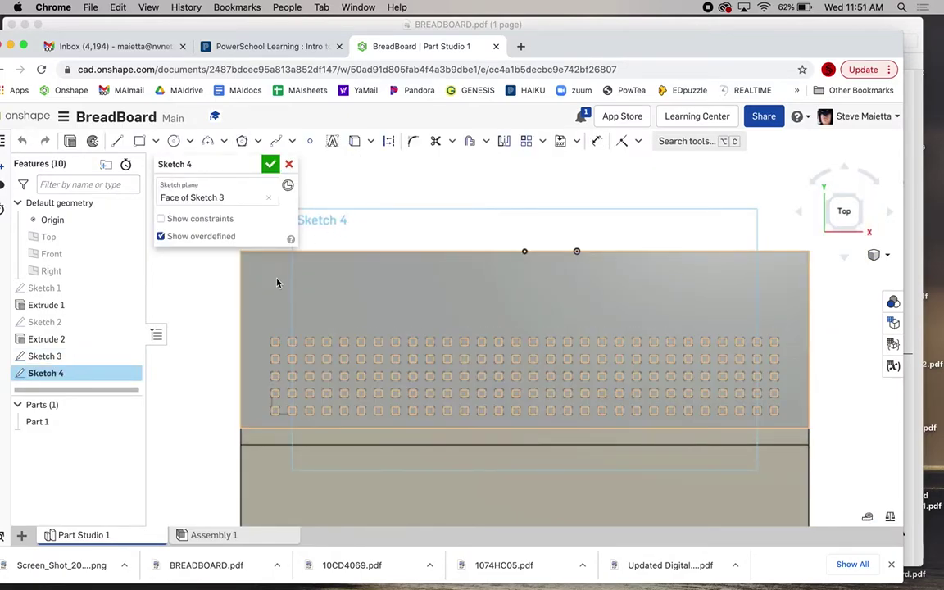
{"action": "scroll", "coordinate": [274, 284], "scroll_direction": "up", "scroll_amount": 3}
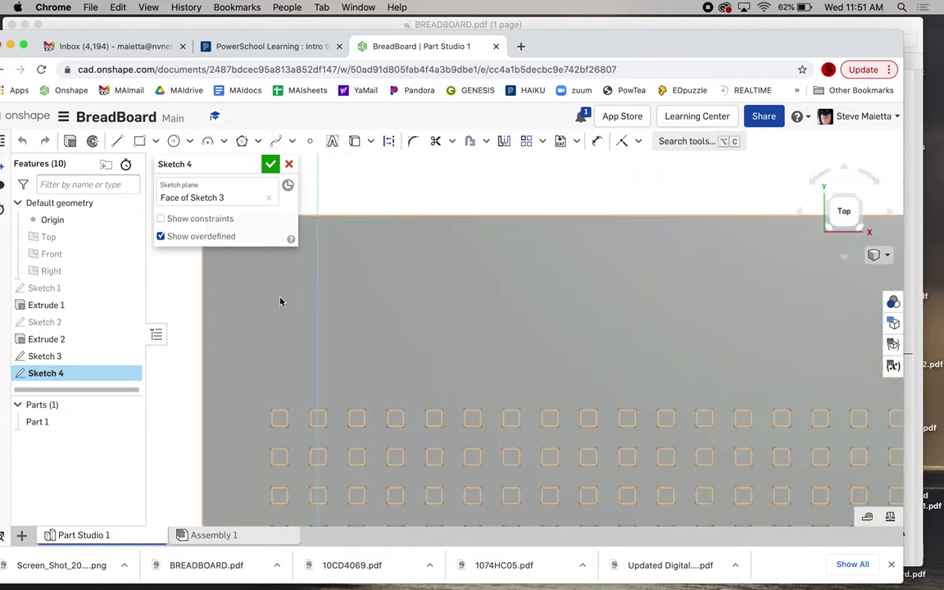
{"action": "scroll", "coordinate": [275, 287], "scroll_direction": "down", "scroll_amount": 3}
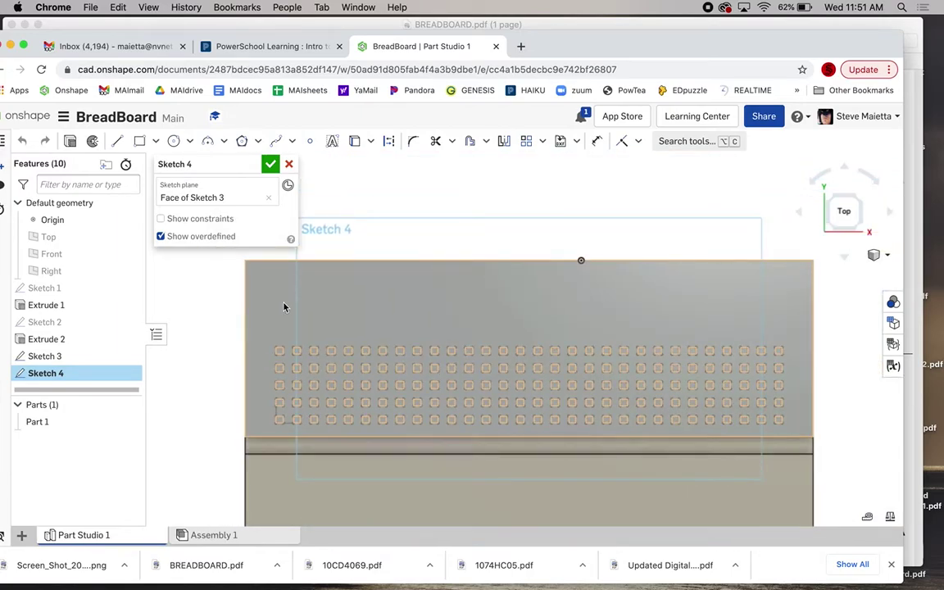
{"action": "key", "text": "g"}
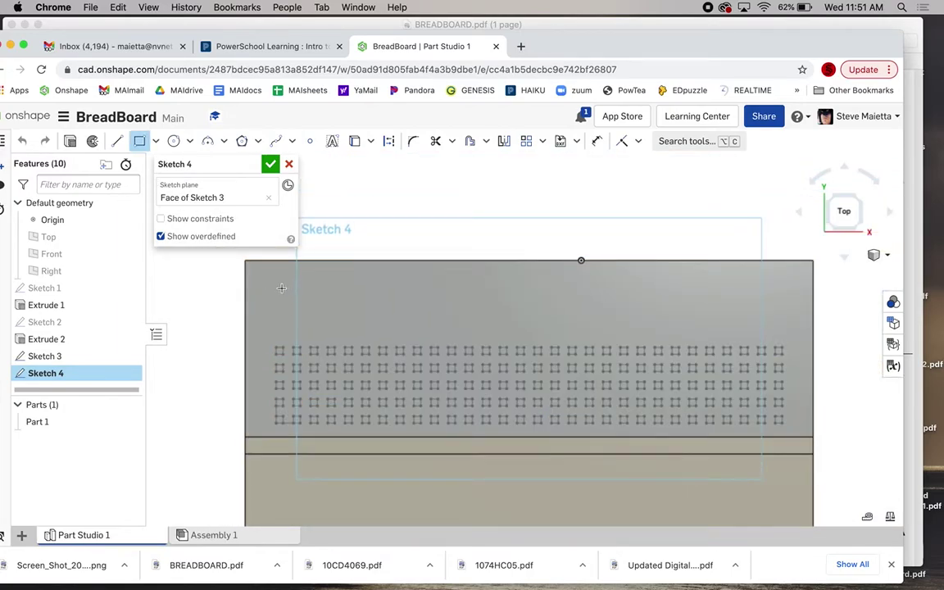
{"action": "left_click", "coordinate": [287, 295]}
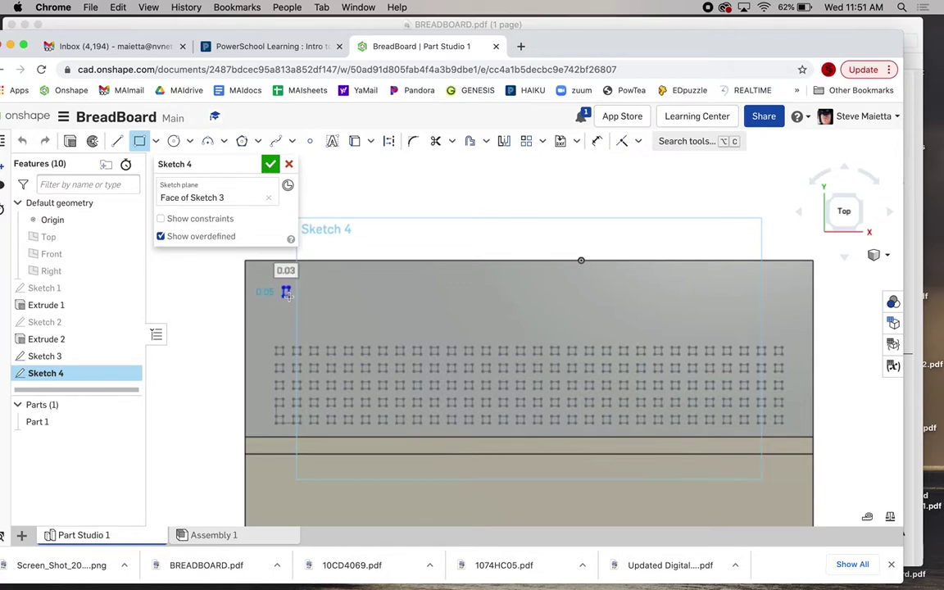
{"action": "type", "text": ".040"}
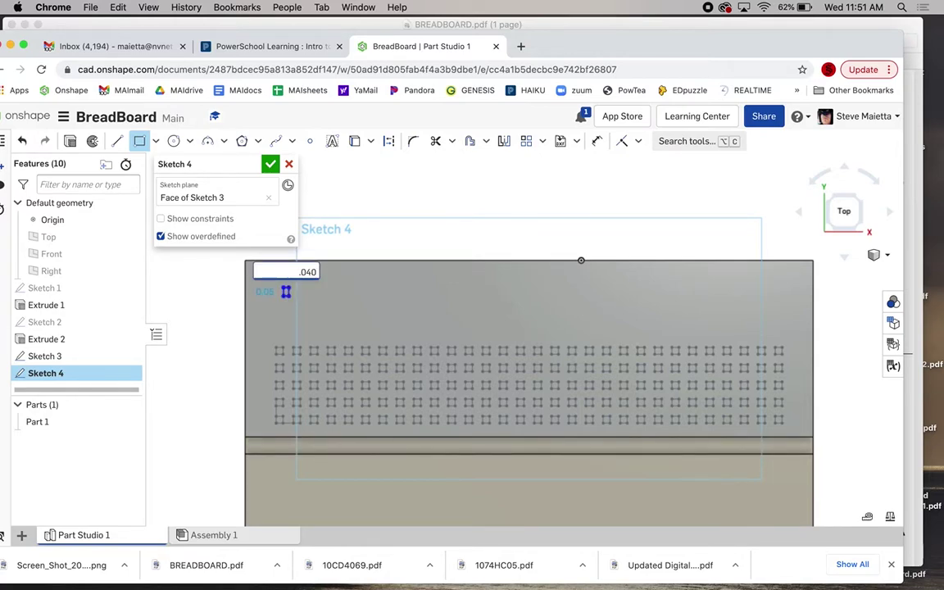
{"action": "key", "text": "Tab"}
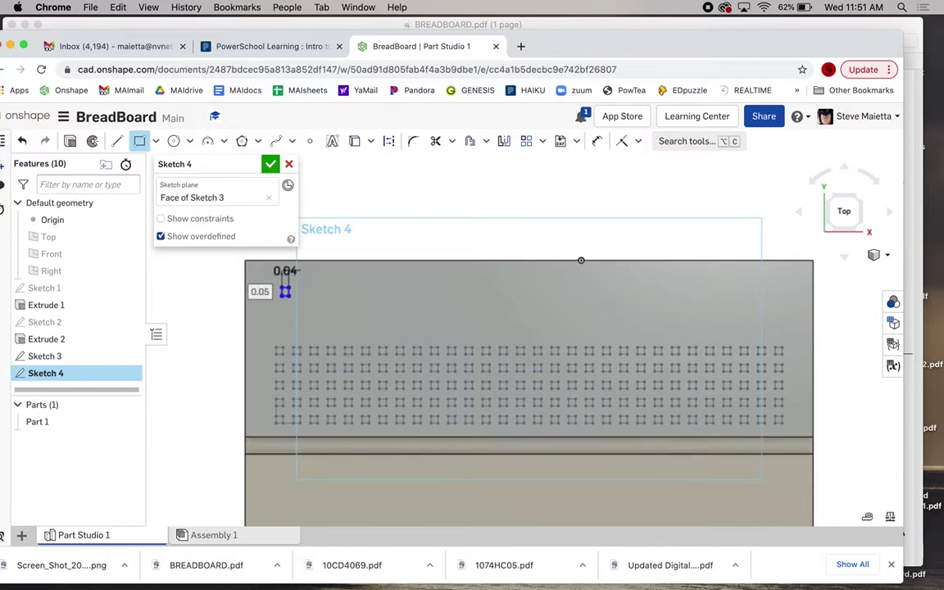
{"action": "key", "text": "Return"}
{"action": "scroll", "coordinate": [245, 300], "scroll_direction": "up", "scroll_amount": 5}
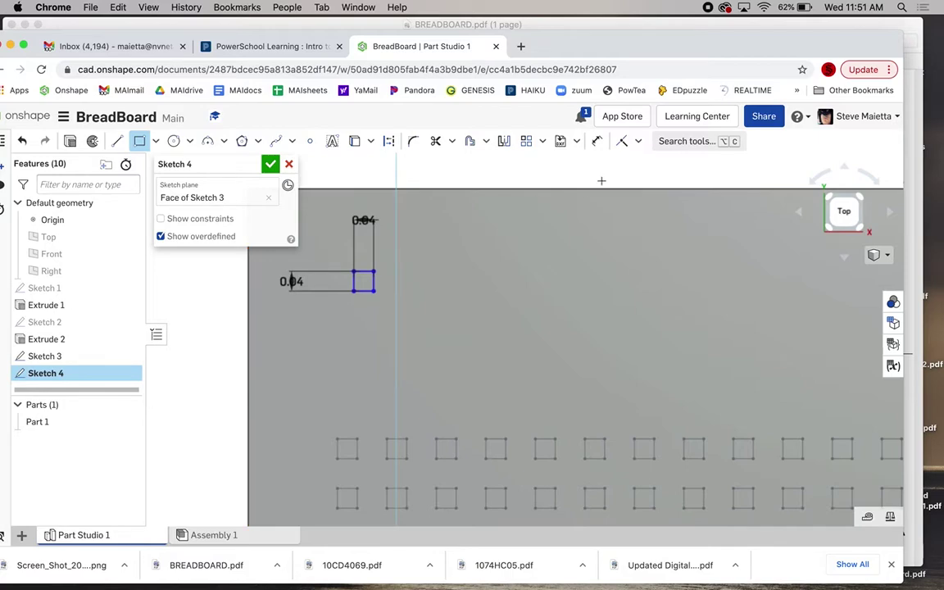
Dimension the small square 0.24 from the board's left edge
{"action": "left_click", "coordinate": [598, 141]}
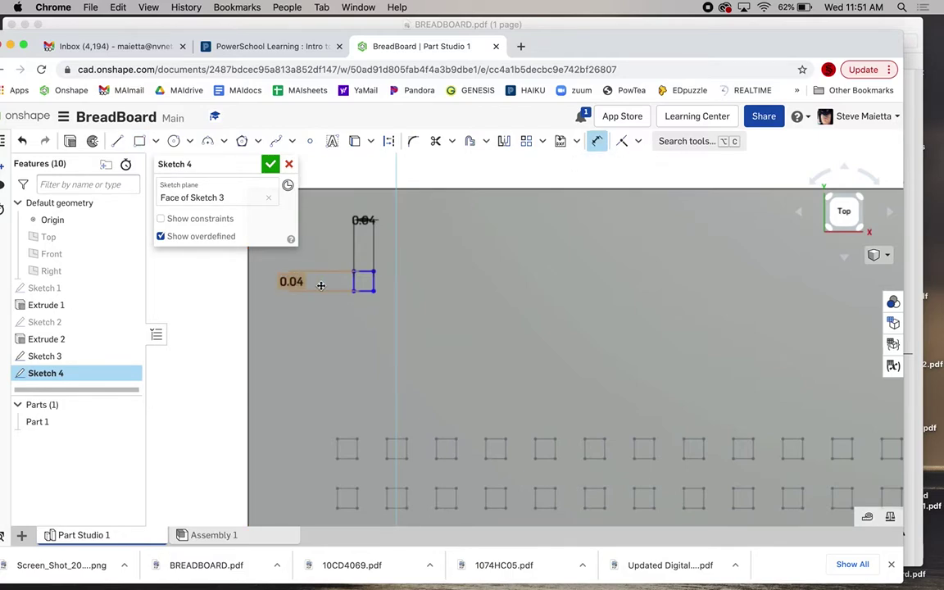
{"action": "left_click", "coordinate": [354, 280]}
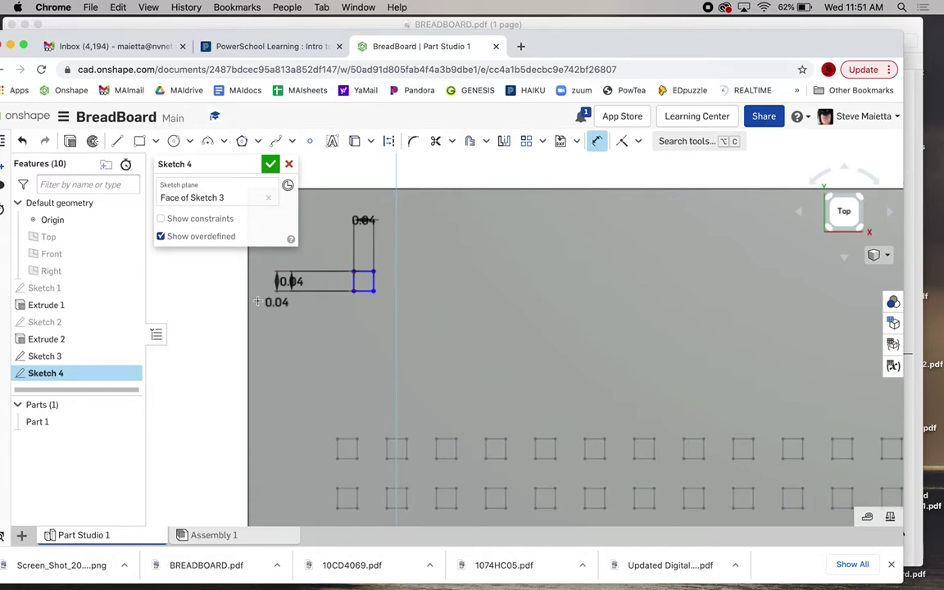
{"action": "left_click", "coordinate": [251, 281]}
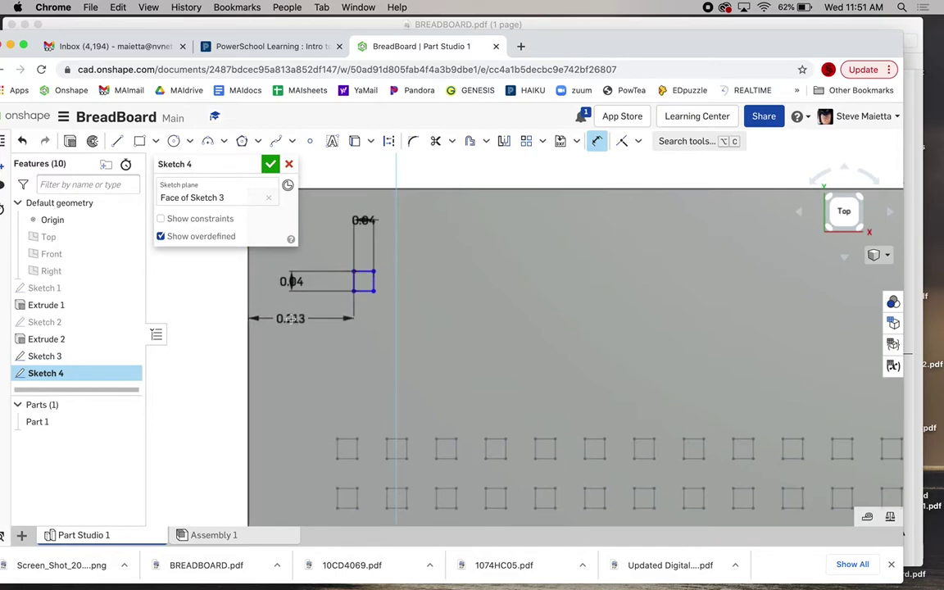
{"action": "left_click", "coordinate": [289, 317]}
{"action": "type", "text": ".240"}
{"action": "key", "text": "Return"}
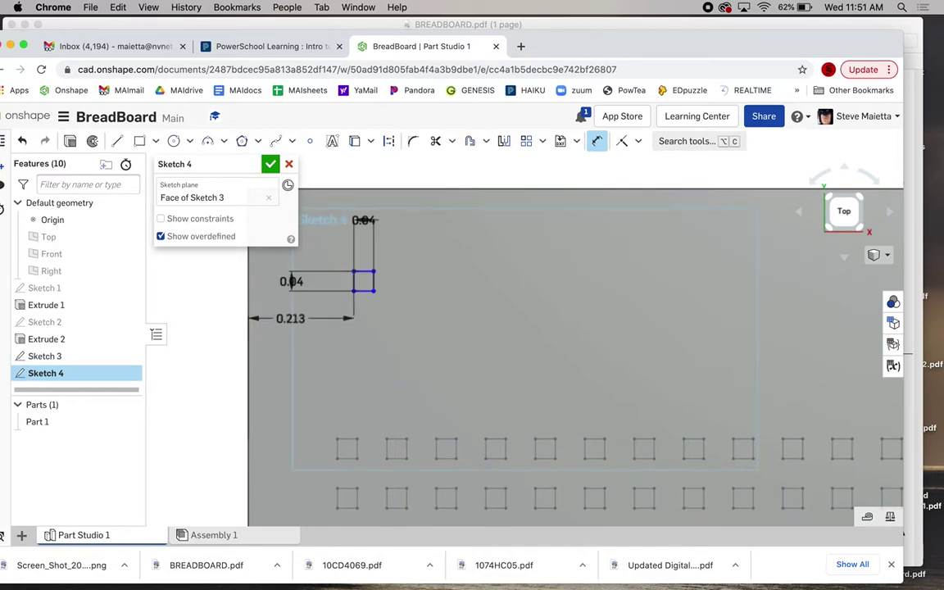
{"action": "scroll", "coordinate": [377, 290], "scroll_direction": "down", "scroll_amount": 5}
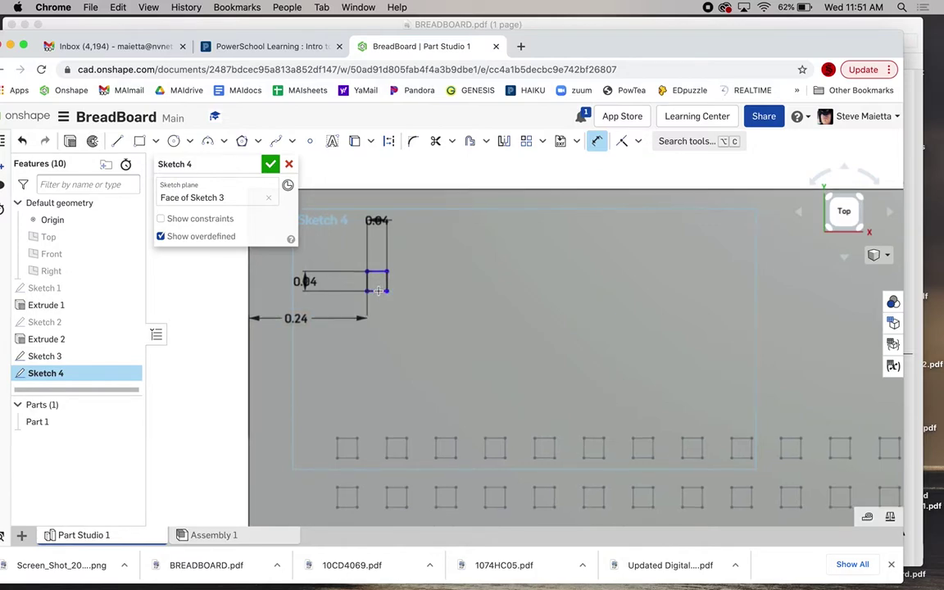
Dimension the square 0.78 above the lower edge and move the 0.24 and 0.04 labels clear
{"action": "left_click", "coordinate": [378, 290]}
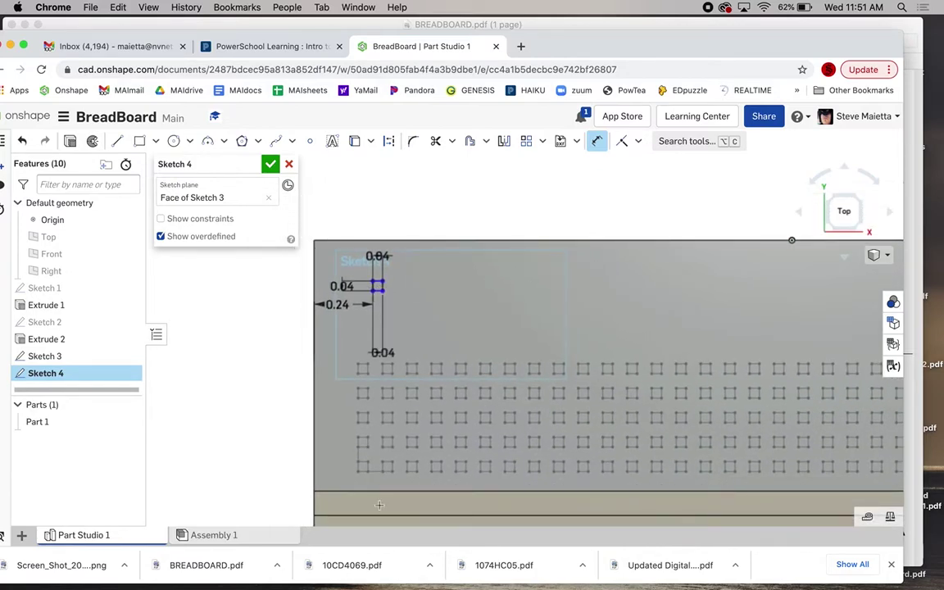
{"action": "left_click", "coordinate": [369, 491]}
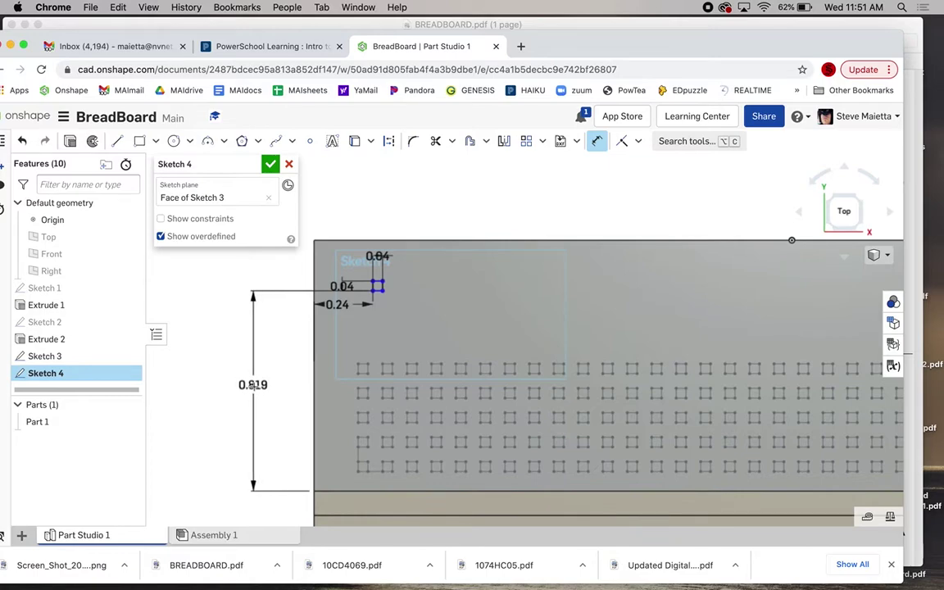
{"action": "left_click", "coordinate": [253, 387]}
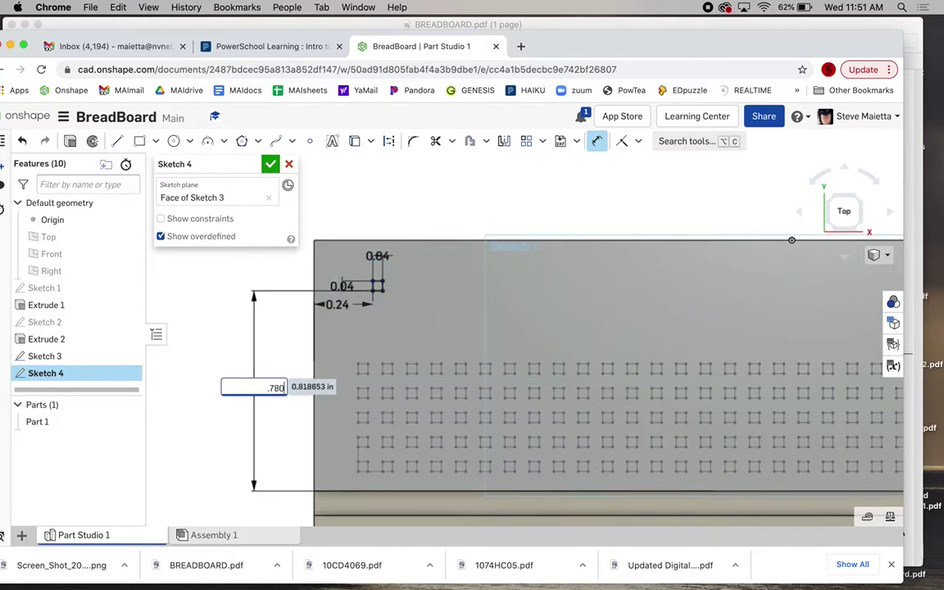
{"action": "type", "text": ".780"}
{"action": "key", "text": "Return"}
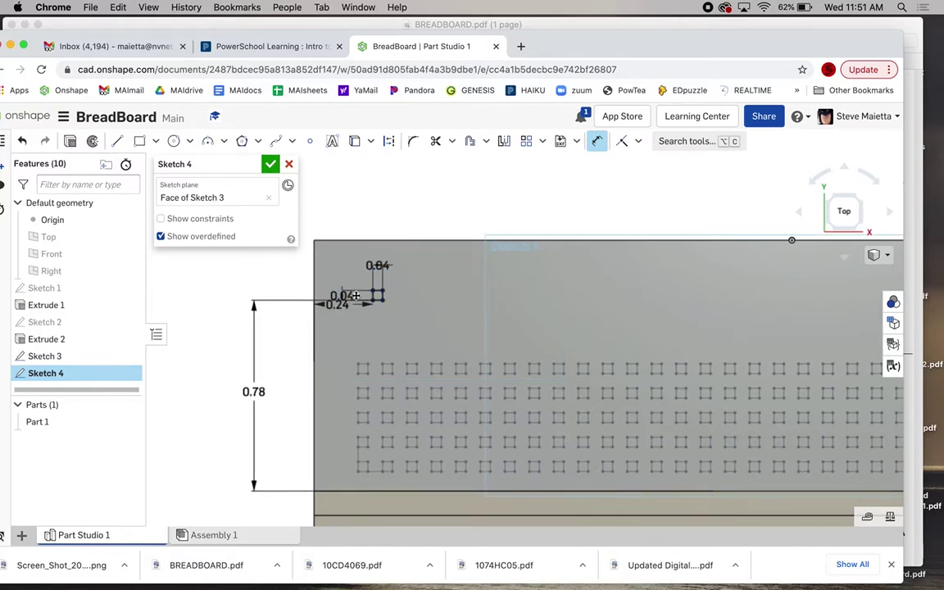
{"action": "scroll", "coordinate": [361, 296], "scroll_direction": "up", "scroll_amount": 5}
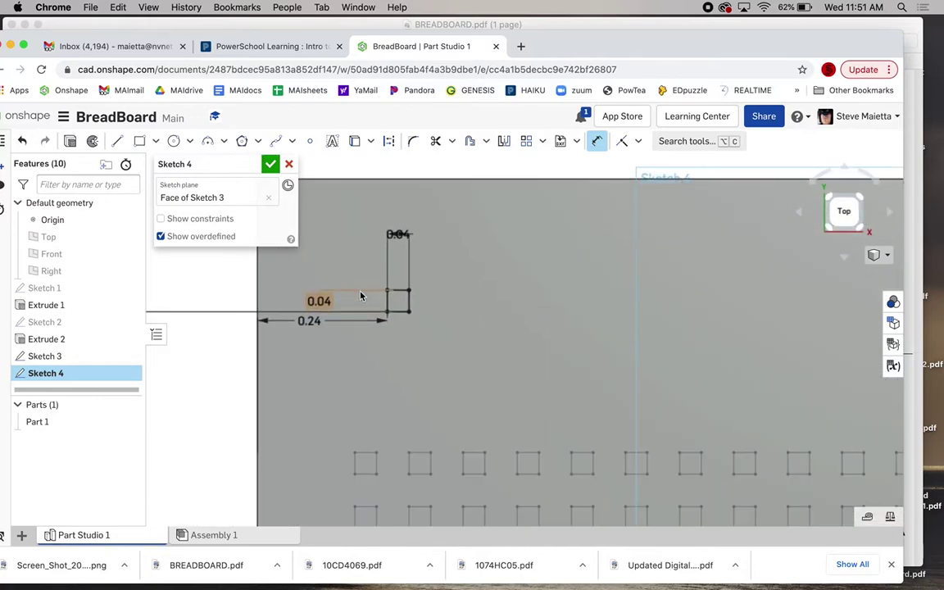
{"action": "left_click_drag", "start_coordinate": [309, 320], "coordinate": [310, 340]}
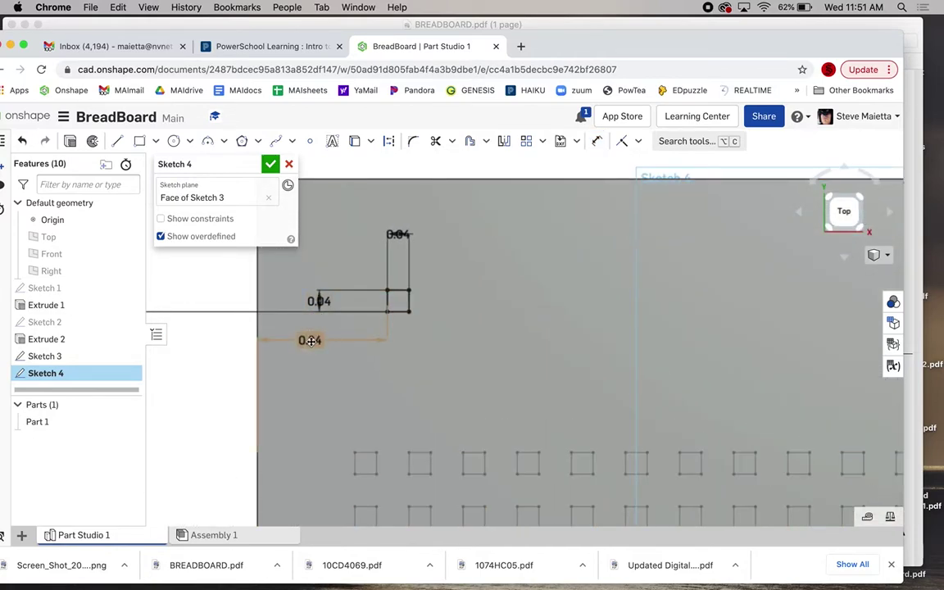
{"action": "left_click_drag", "start_coordinate": [318, 301], "coordinate": [351, 324]}
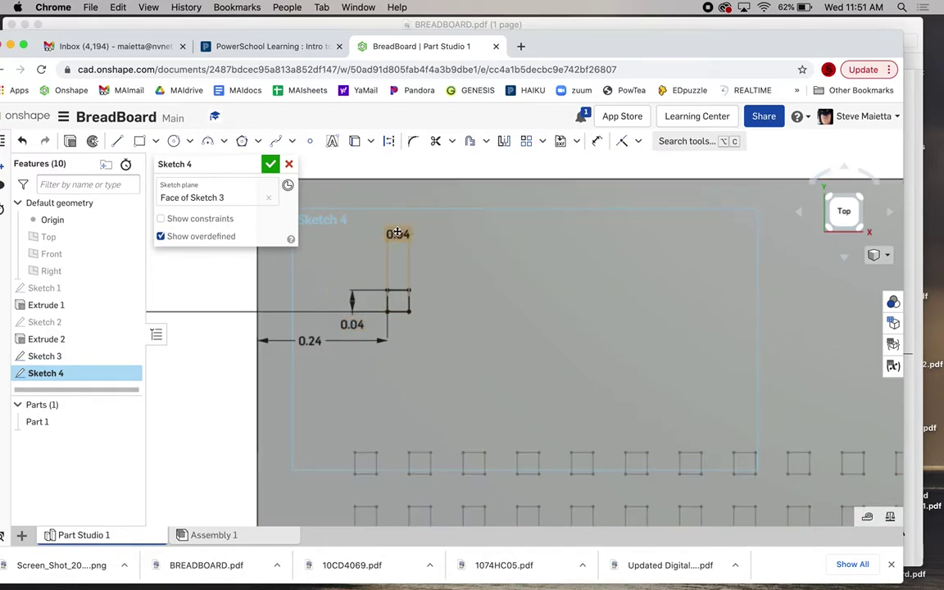
{"action": "left_click_drag", "start_coordinate": [398, 235], "coordinate": [339, 271]}
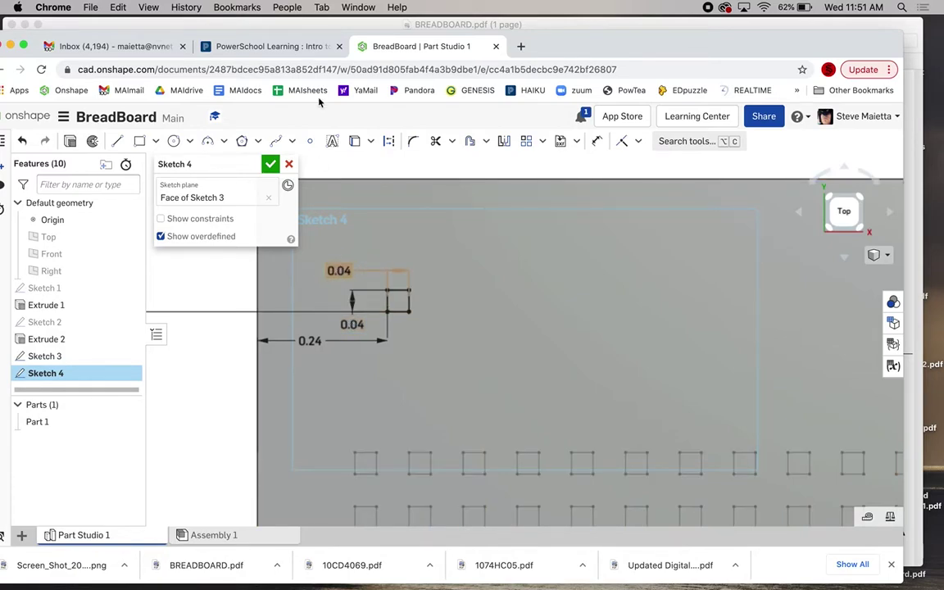
Linear-pattern the small square into 5 copies spaced 0.1 apart across
{"action": "left_click", "coordinate": [529, 146]}
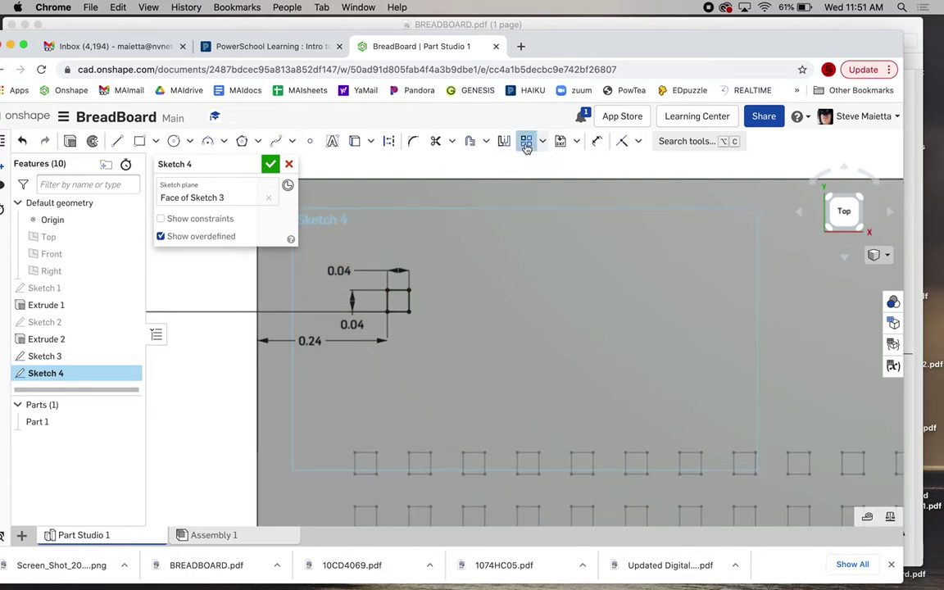
{"action": "left_click", "coordinate": [396, 291]}
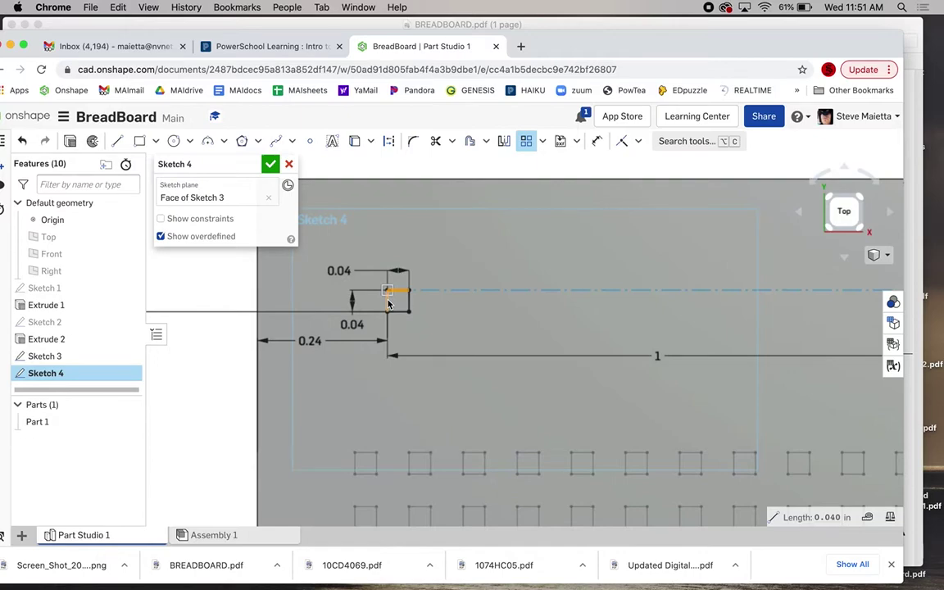
{"action": "left_click", "coordinate": [410, 308]}
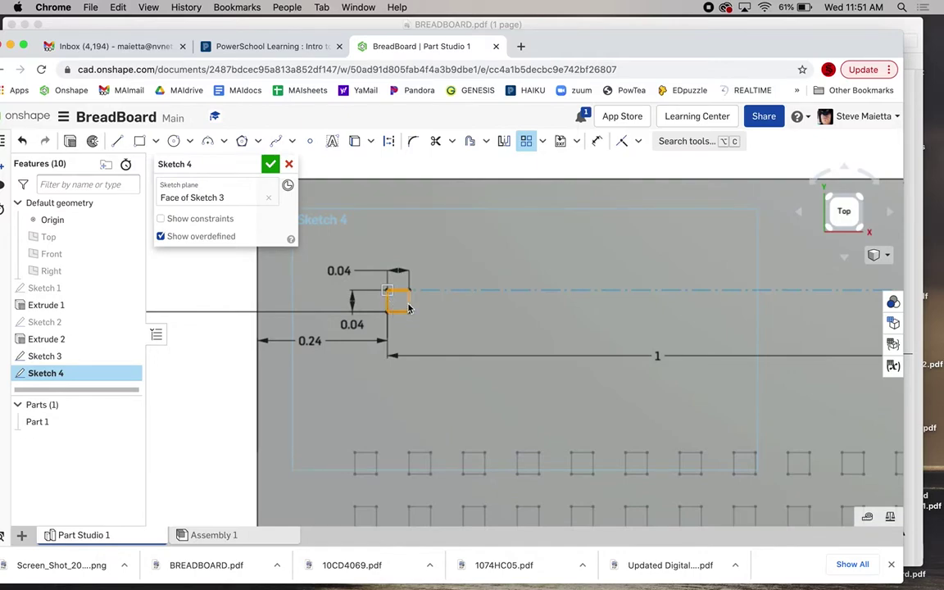
{"action": "scroll", "coordinate": [422, 312], "scroll_direction": "down", "scroll_amount": 3}
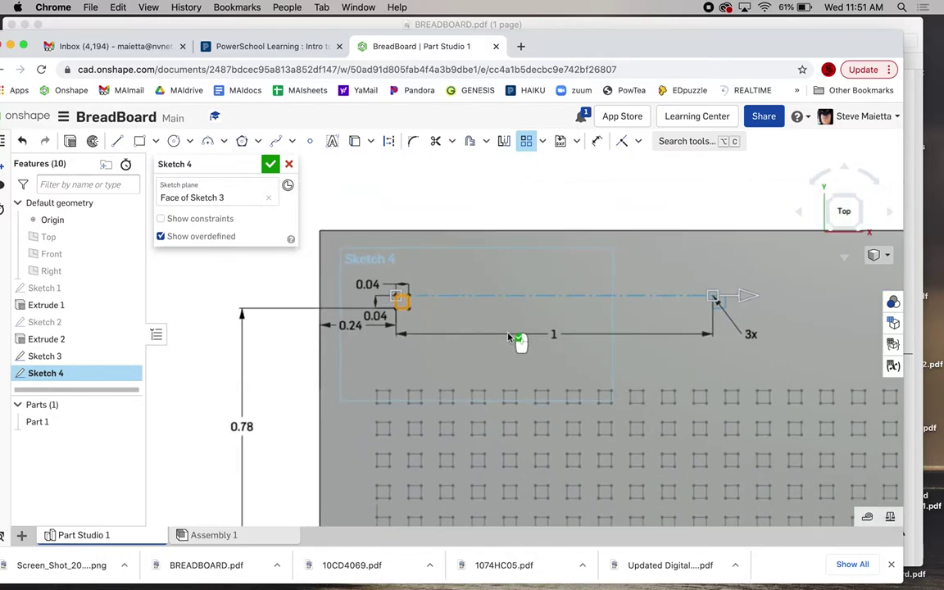
{"action": "left_click", "coordinate": [555, 334]}
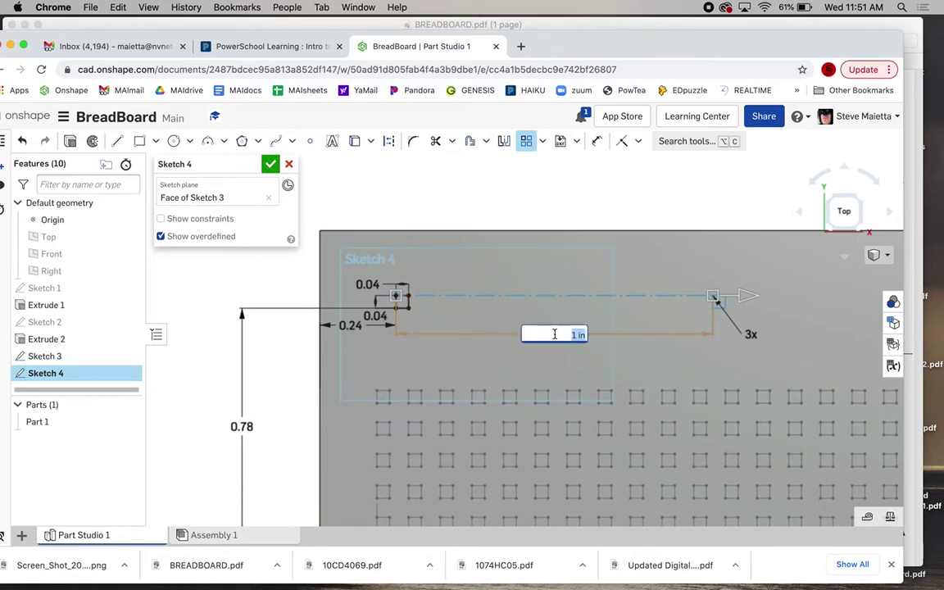
{"action": "type", "text": "0.1"}
{"action": "key", "text": "Return"}
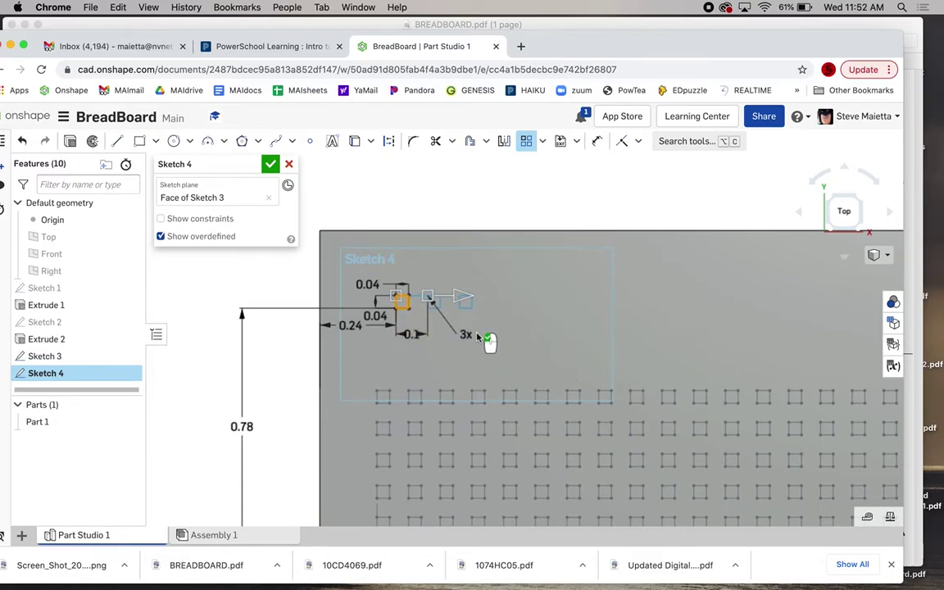
{"action": "left_click", "coordinate": [462, 335]}
{"action": "type", "text": "5"}
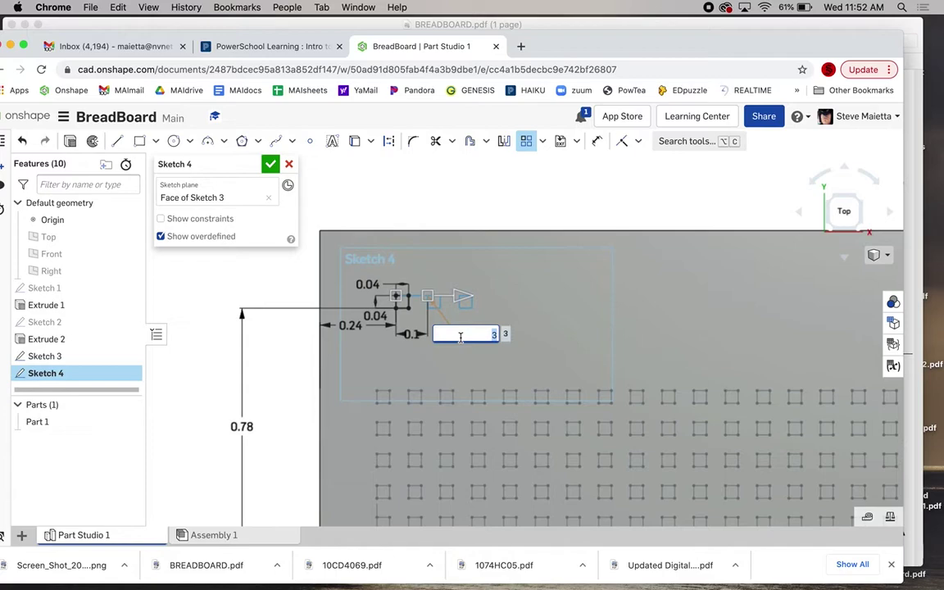
{"action": "key", "text": "Return"}
{"action": "scroll", "coordinate": [393, 287], "scroll_direction": "down", "scroll_amount": 5}
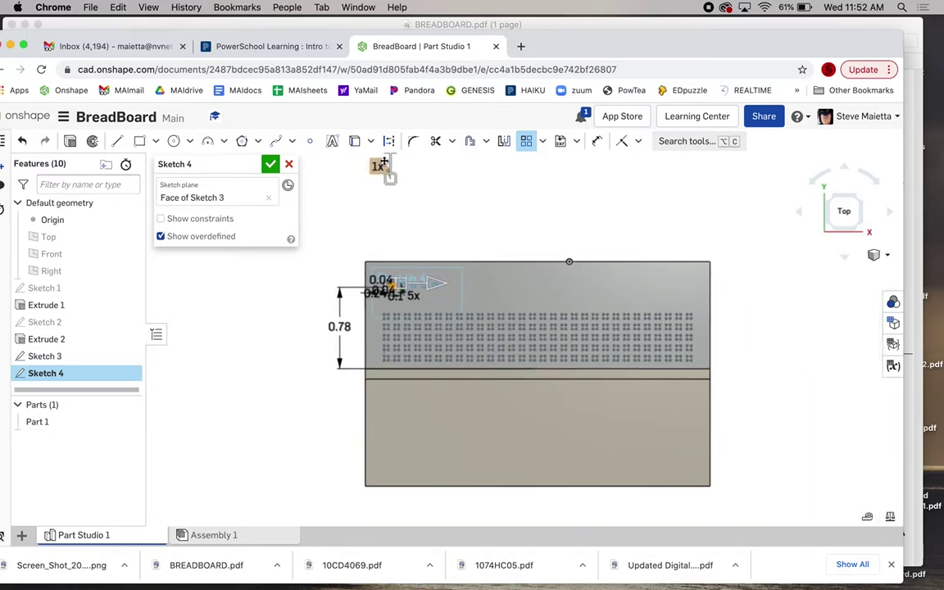
Add a second row of copies 0.1 above and accept the pattern
{"action": "left_click", "coordinate": [379, 164]}
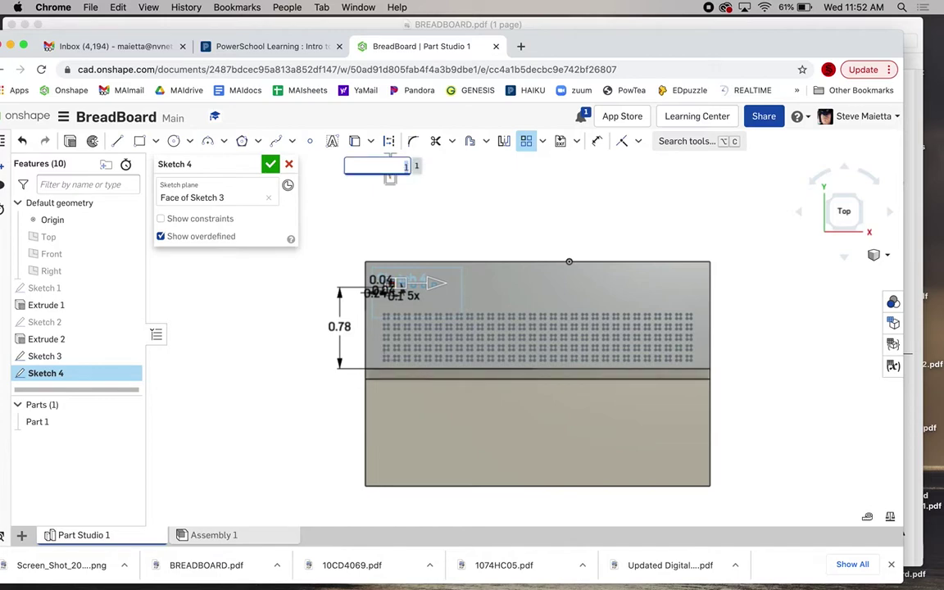
{"action": "key", "text": "Return"}
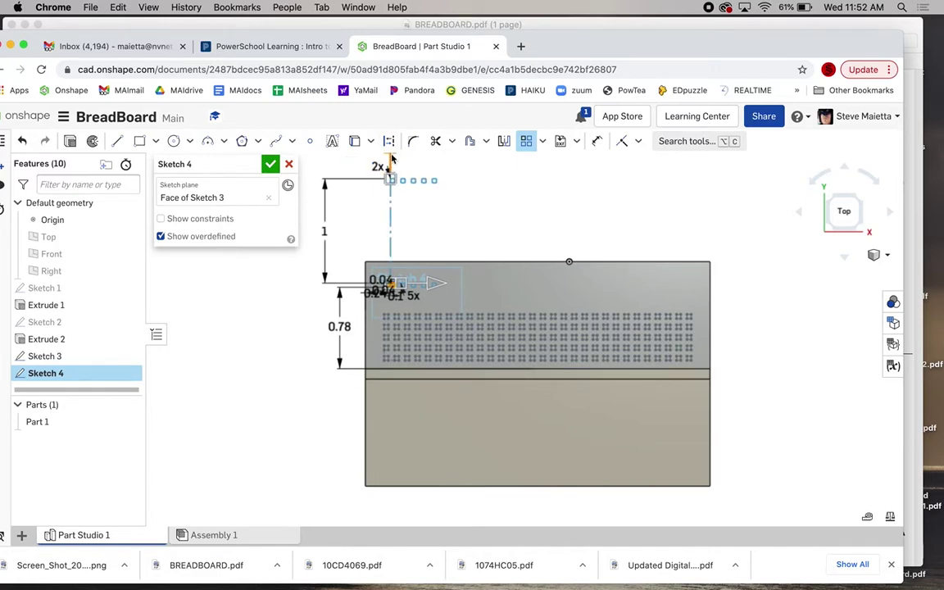
{"action": "left_click_drag", "start_coordinate": [391, 179], "coordinate": [390, 209]}
{"action": "double_click", "coordinate": [325, 247]}
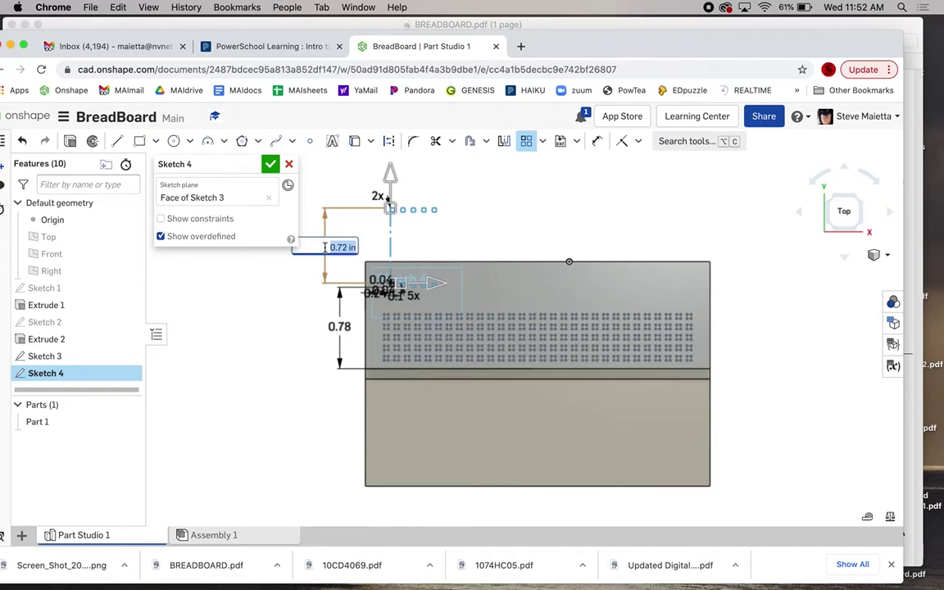
{"action": "type", "text": "0.1"}
{"action": "key", "text": "Return"}
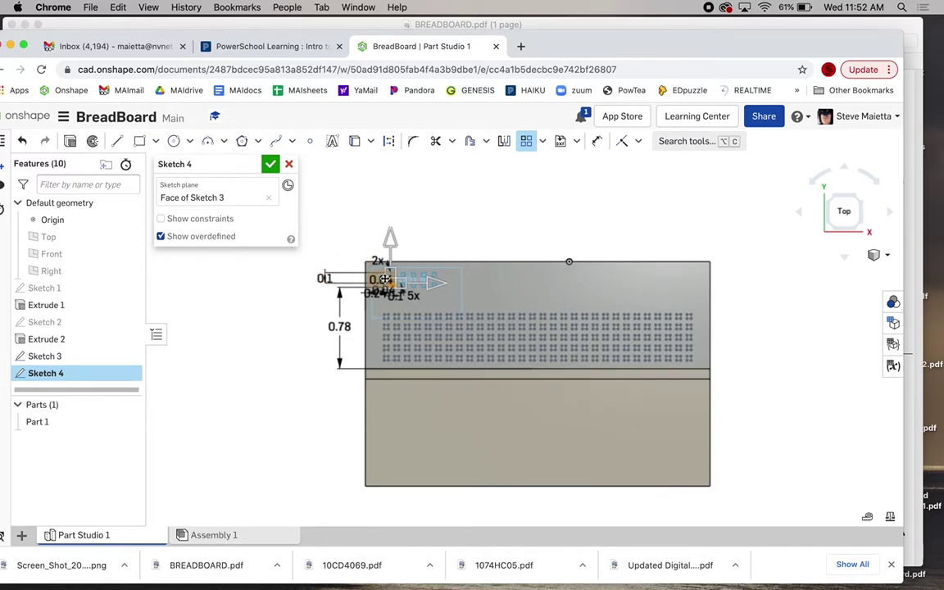
{"action": "scroll", "coordinate": [385, 278], "scroll_direction": "up", "scroll_amount": 5}
{"action": "scroll", "coordinate": [471, 299], "scroll_direction": "down", "scroll_amount": 3}
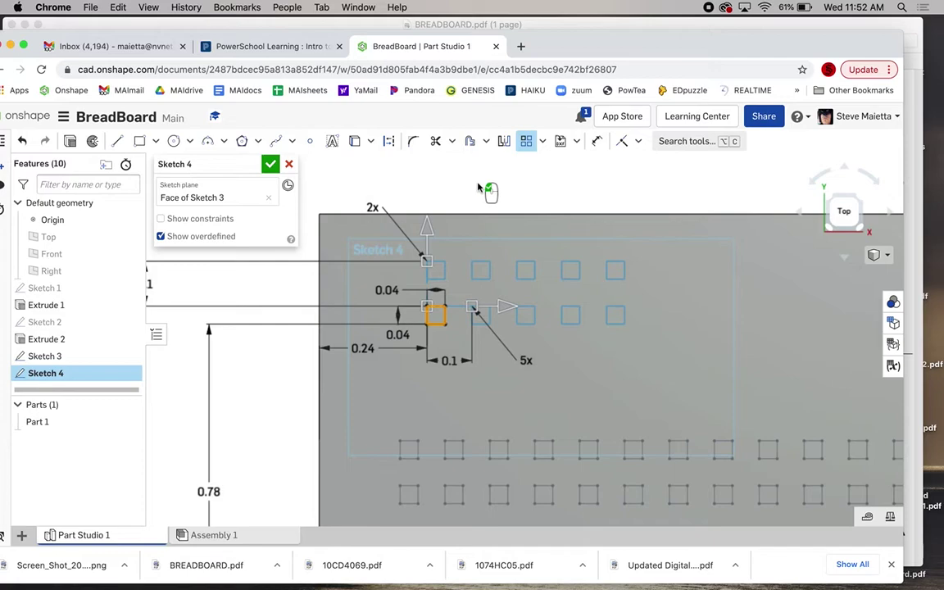
{"action": "left_click", "coordinate": [479, 188]}
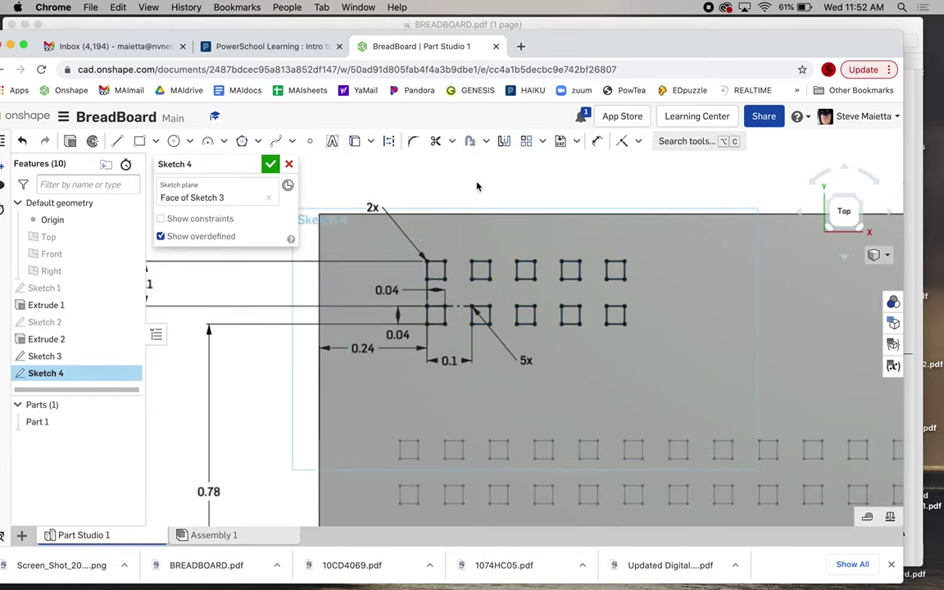
Zoom out on the two-row top pattern and move Chrome down to reveal BREADBOARD.pdf
{"action": "scroll", "coordinate": [478, 187], "scroll_direction": "down", "scroll_amount": 5}
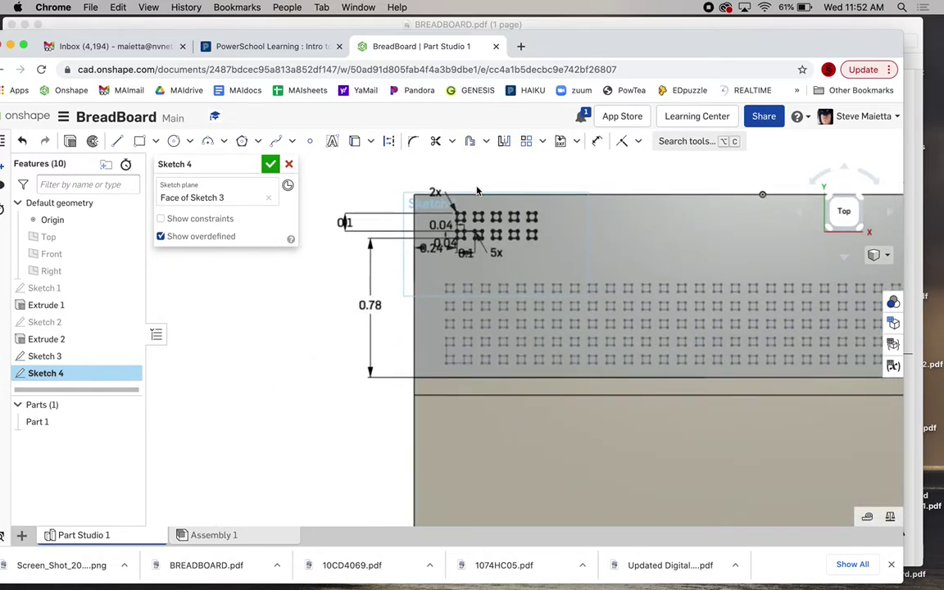
{"action": "scroll", "coordinate": [609, 176], "scroll_direction": "down", "scroll_amount": 3}
{"action": "scroll", "coordinate": [672, 174], "scroll_direction": "up", "scroll_amount": 5}
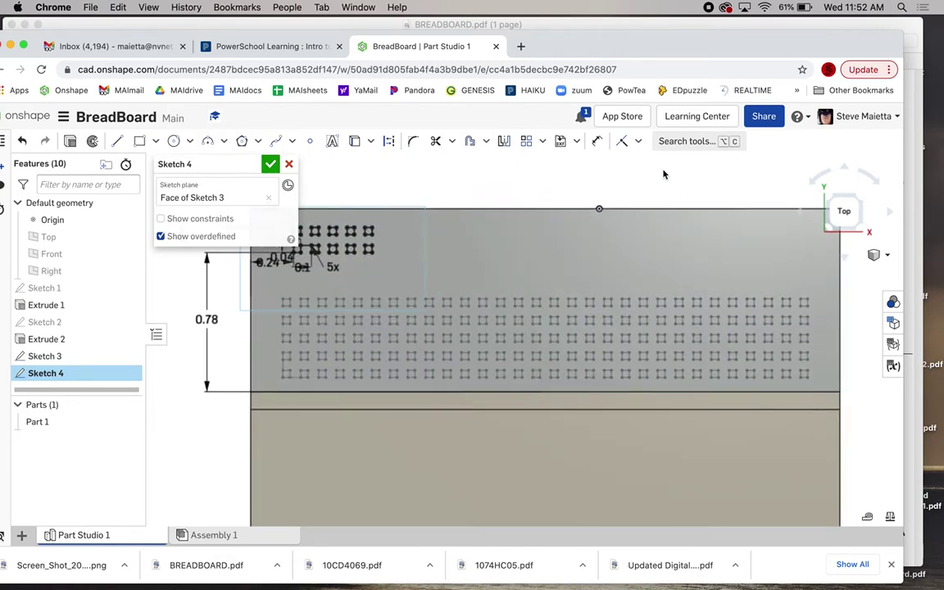
{"action": "scroll", "coordinate": [672, 174], "scroll_direction": "down", "scroll_amount": 3}
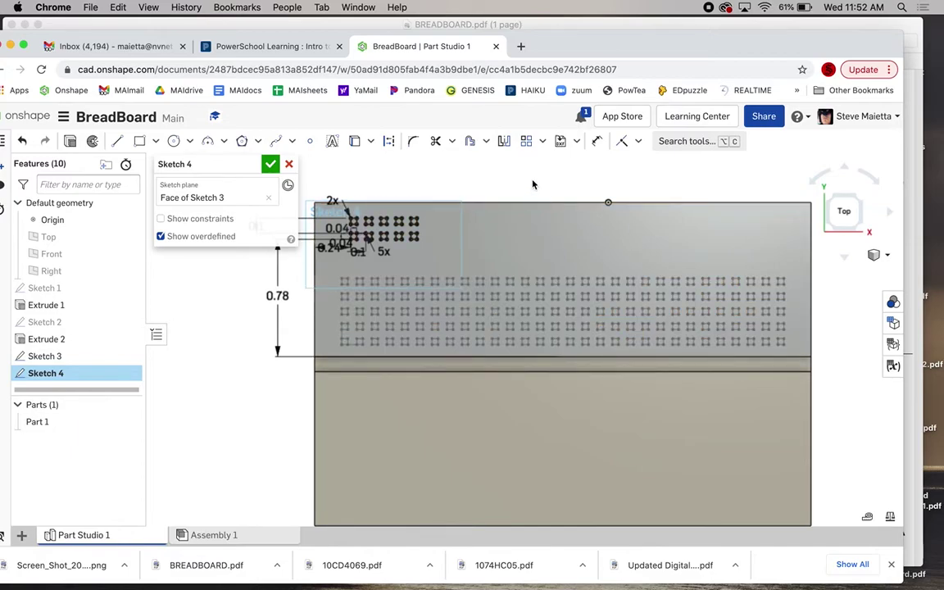
{"action": "left_click_drag", "start_coordinate": [564, 48], "coordinate": [579, 403]}
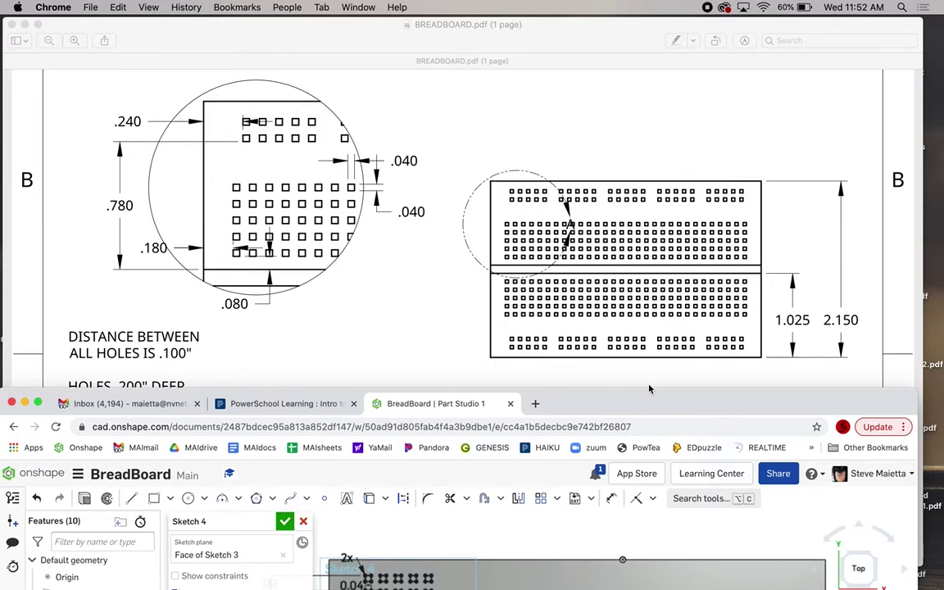
Start a linear pattern of the top 2x5 block of squares with 5 instances
{"action": "left_click_drag", "start_coordinate": [648, 403], "coordinate": [659, 63]}
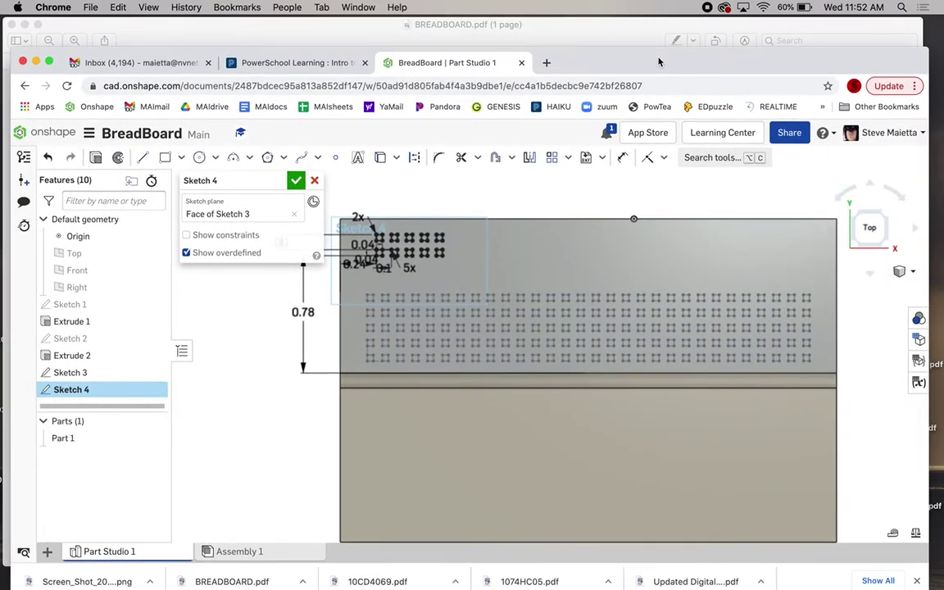
{"action": "scroll", "coordinate": [400, 214], "scroll_direction": "up", "scroll_amount": 5}
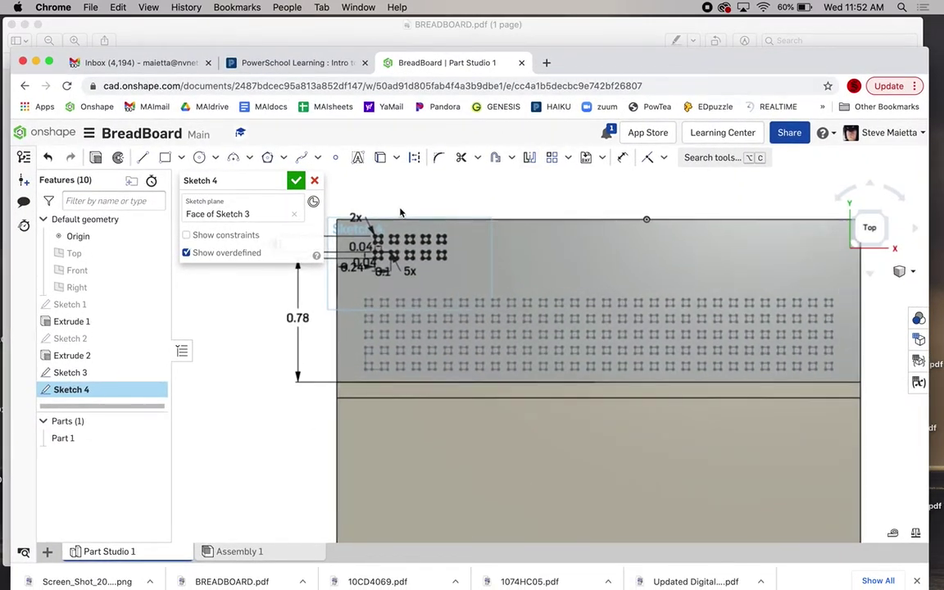
{"action": "left_click", "coordinate": [552, 159]}
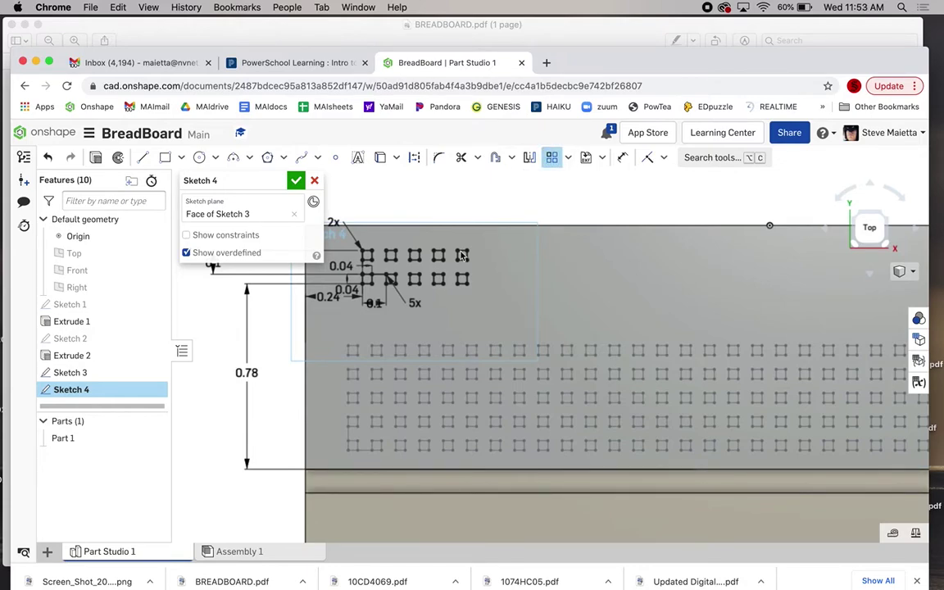
{"action": "left_click_drag", "start_coordinate": [478, 243], "coordinate": [358, 290]}
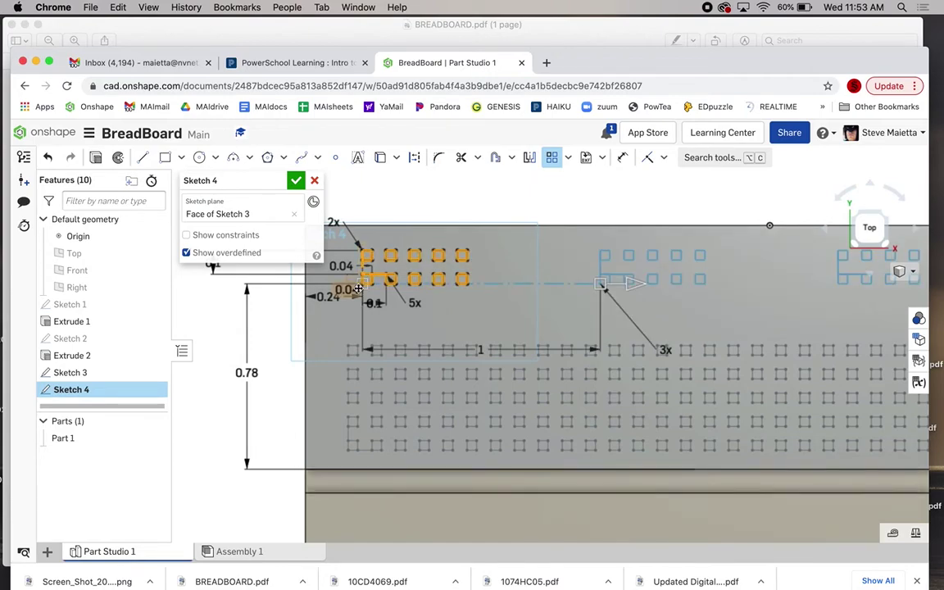
{"action": "double_click", "coordinate": [666, 350]}
{"action": "key", "text": "BackSpace"}
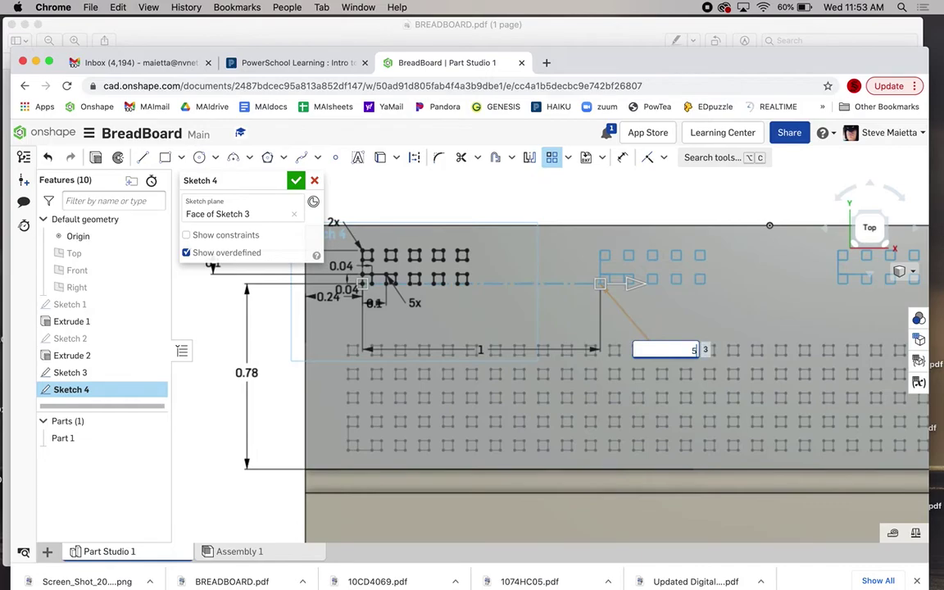
{"action": "type", "text": "5"}
{"action": "key", "text": "Return"}
Set the pattern spacing to 0.6 in and accept the five-copy pattern
{"action": "scroll", "coordinate": [636, 283], "scroll_direction": "down", "scroll_amount": 2}
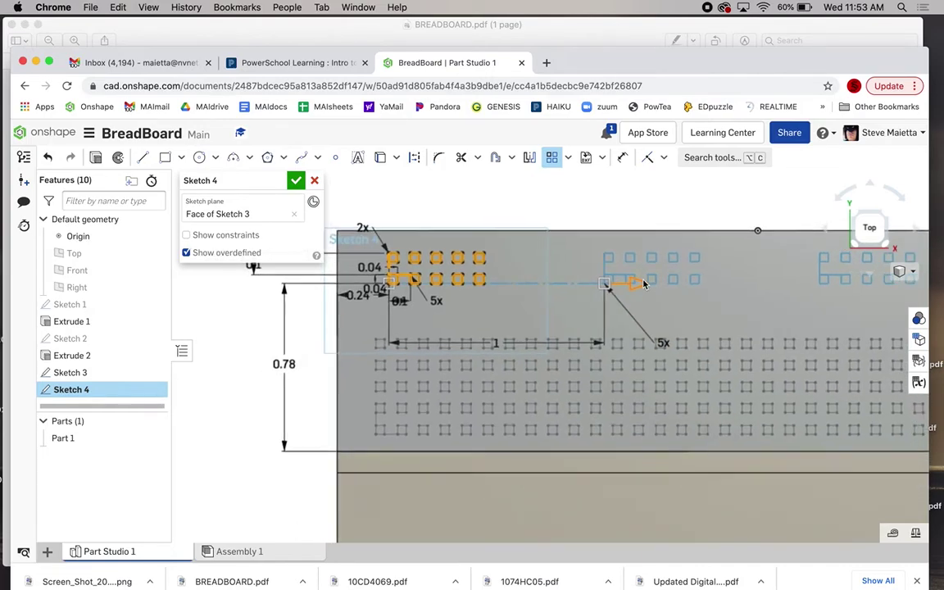
{"action": "scroll", "coordinate": [645, 283], "scroll_direction": "down", "scroll_amount": 4}
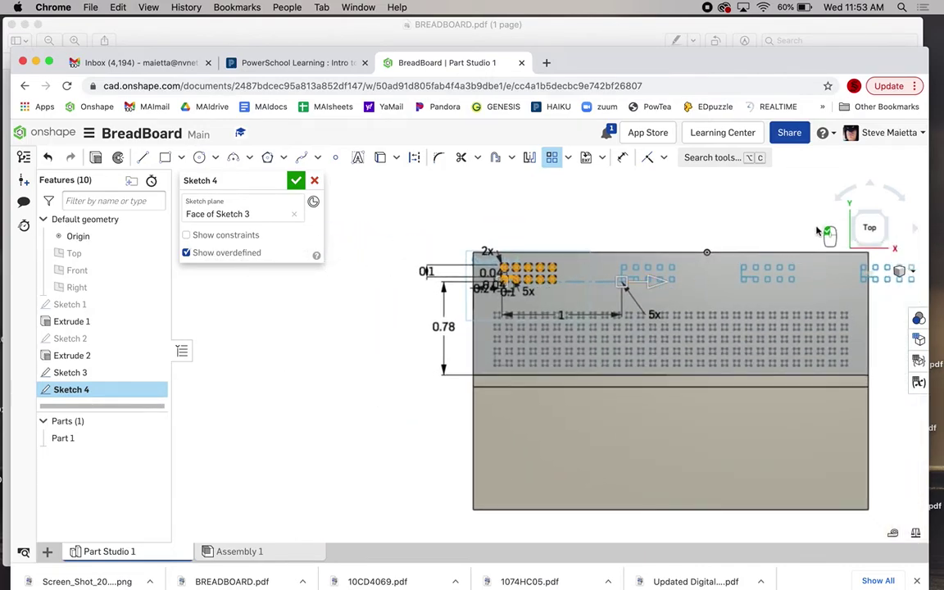
{"action": "scroll", "coordinate": [824, 237], "scroll_direction": "up", "scroll_amount": 1}
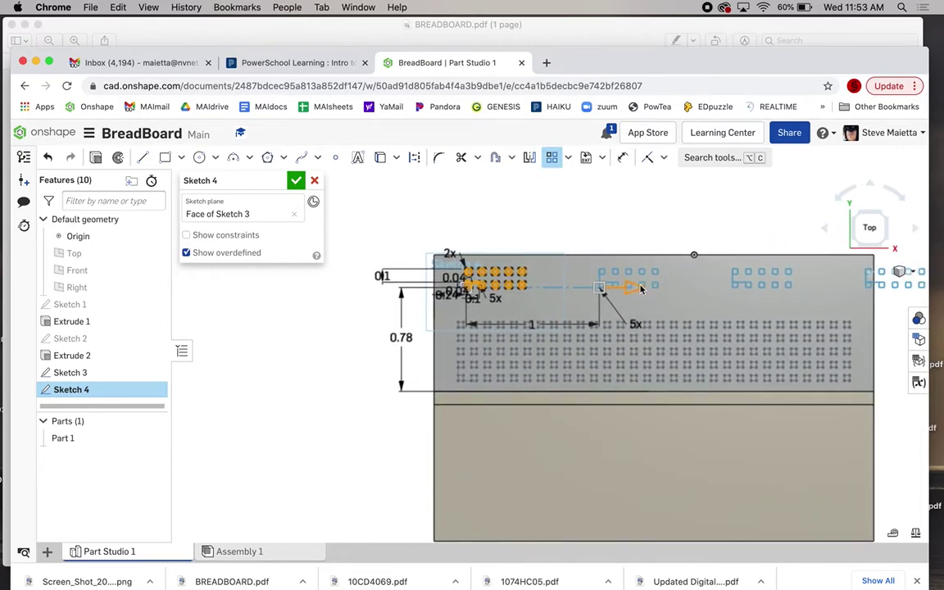
{"action": "left_click_drag", "start_coordinate": [641, 289], "coordinate": [587, 289]}
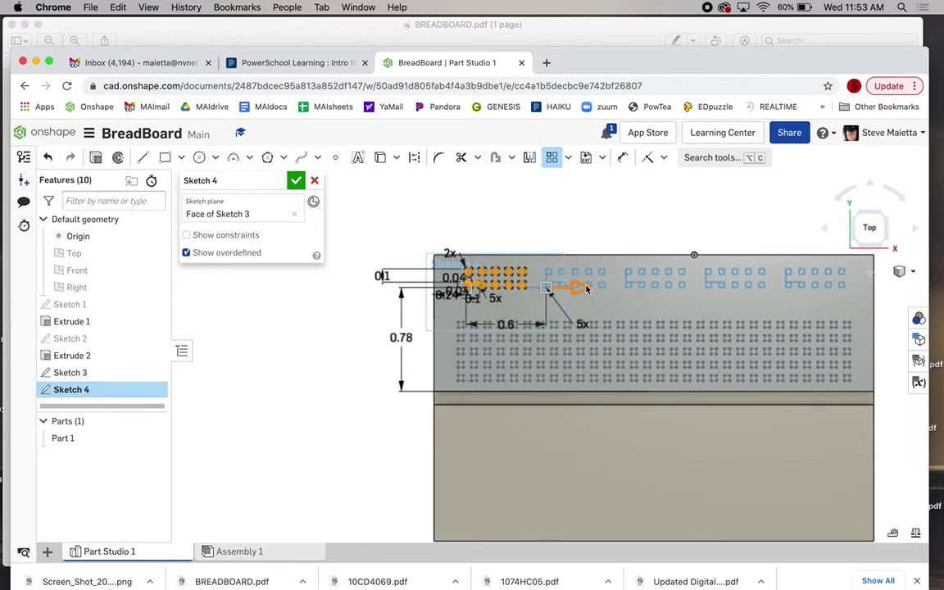
{"action": "double_click", "coordinate": [506, 326]}
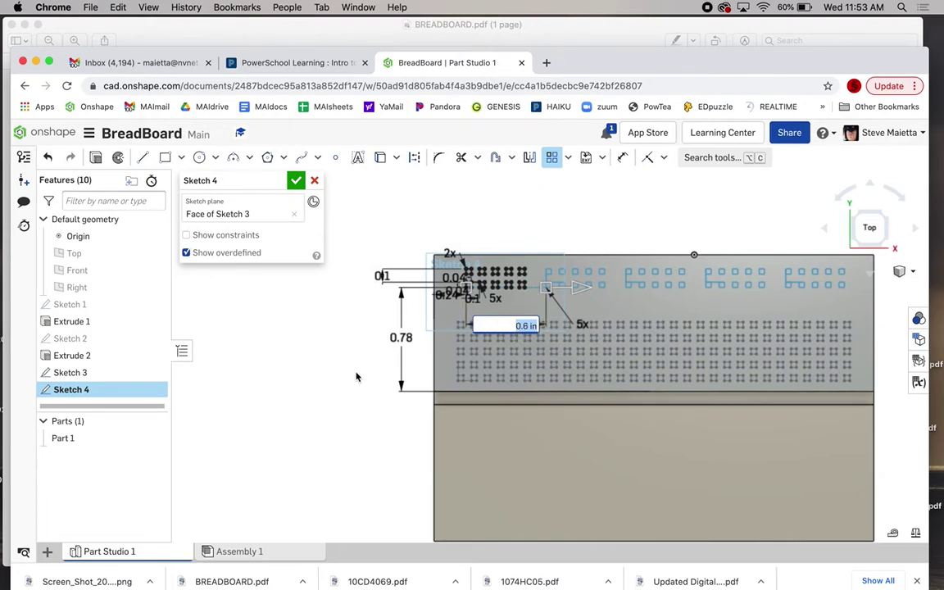
{"action": "scroll", "coordinate": [357, 377], "scroll_direction": "down", "scroll_amount": 4}
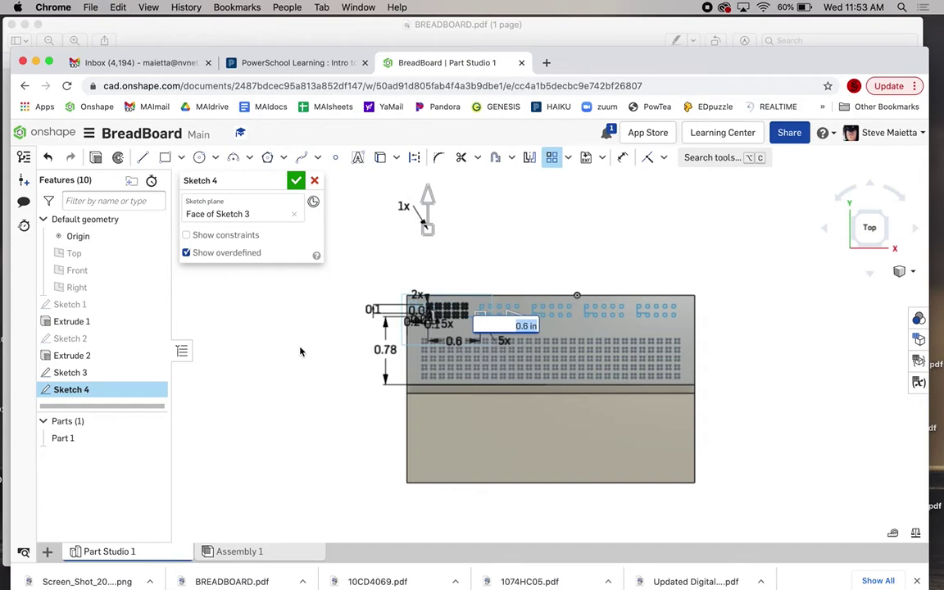
{"action": "key", "text": "Escape"}
{"action": "left_click", "coordinate": [392, 268]}
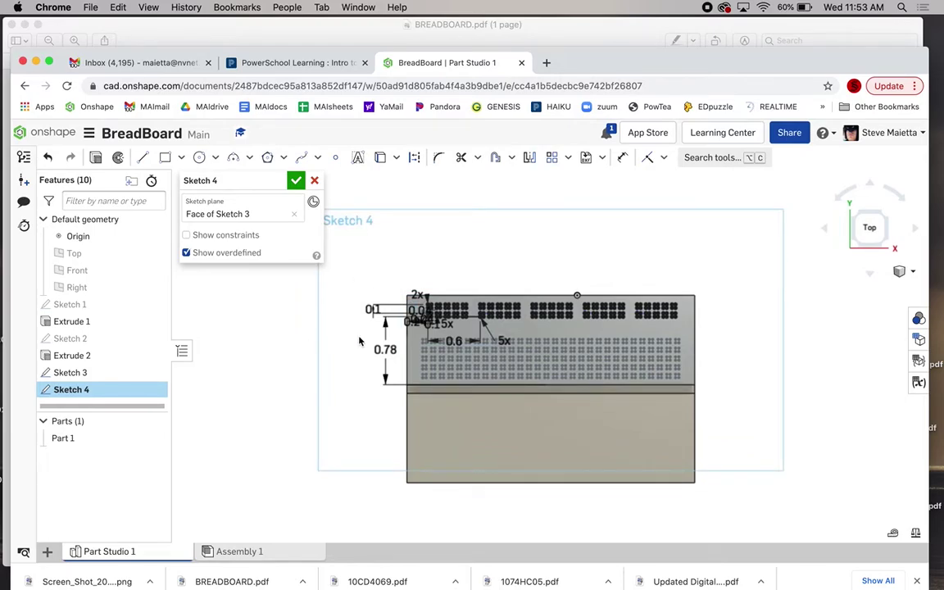
Move the 2x and 5x labels and the 0.6 and 0.24 dimensions clear of the top hole blocks
{"action": "scroll", "coordinate": [451, 322], "scroll_direction": "up", "scroll_amount": 5}
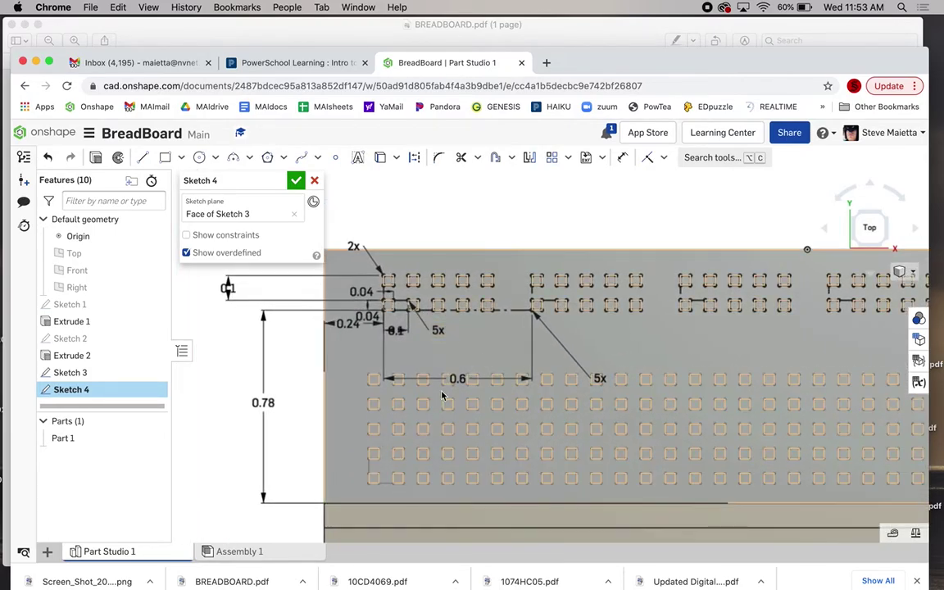
{"action": "left_click_drag", "start_coordinate": [353, 246], "coordinate": [364, 223]}
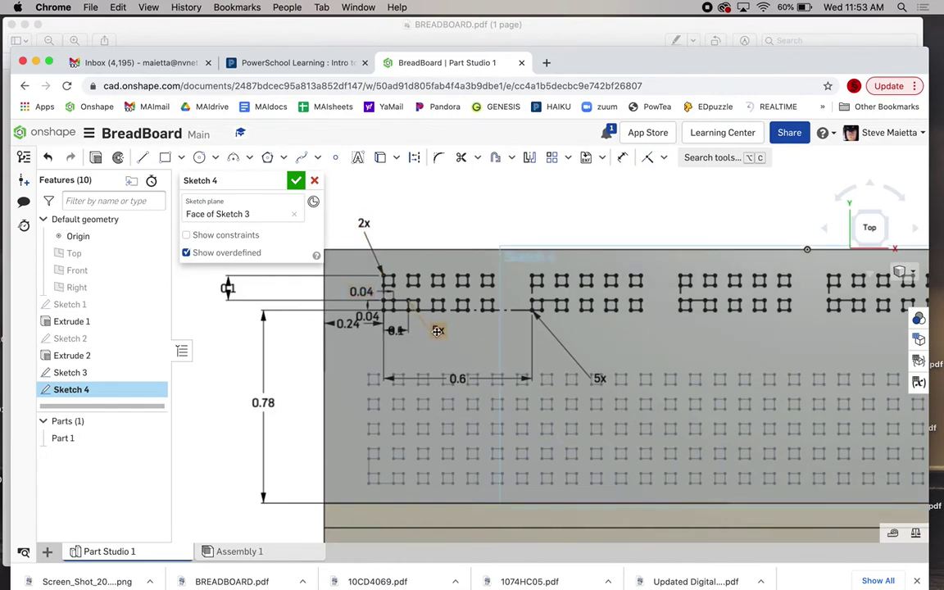
{"action": "left_click_drag", "start_coordinate": [438, 331], "coordinate": [406, 350]}
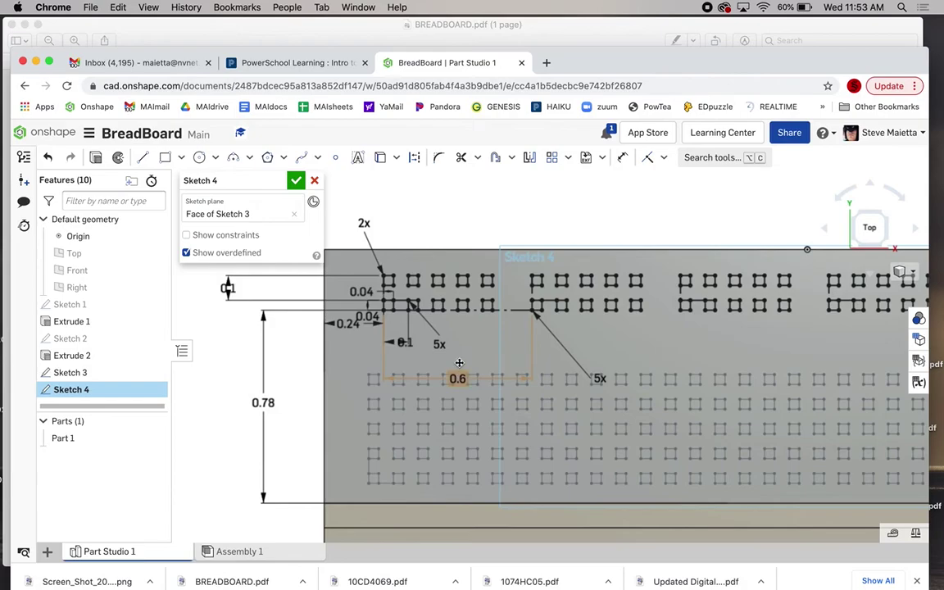
{"action": "left_click_drag", "start_coordinate": [459, 380], "coordinate": [457, 360]}
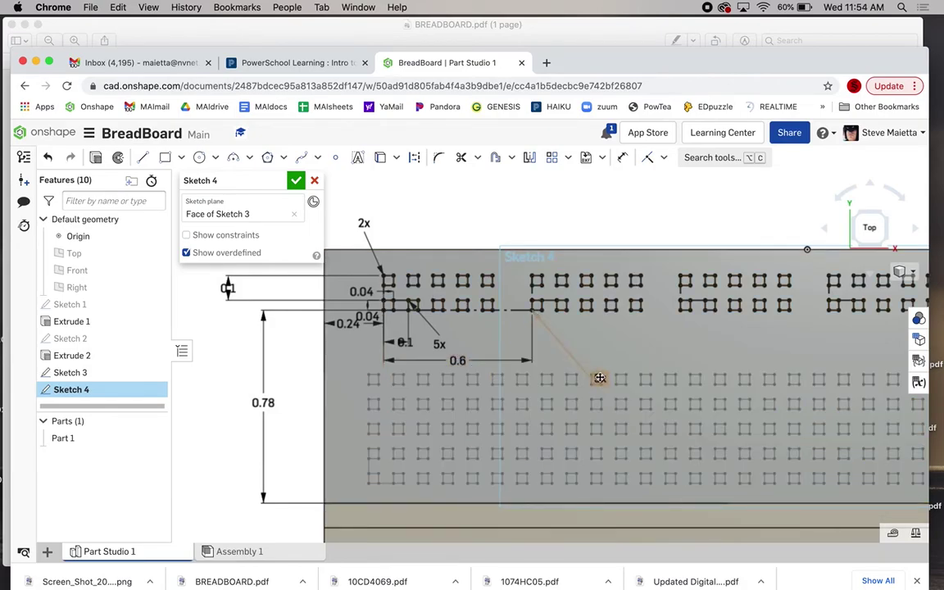
{"action": "left_click_drag", "start_coordinate": [600, 379], "coordinate": [569, 341]}
{"action": "left_click_drag", "start_coordinate": [600, 380], "coordinate": [561, 334]}
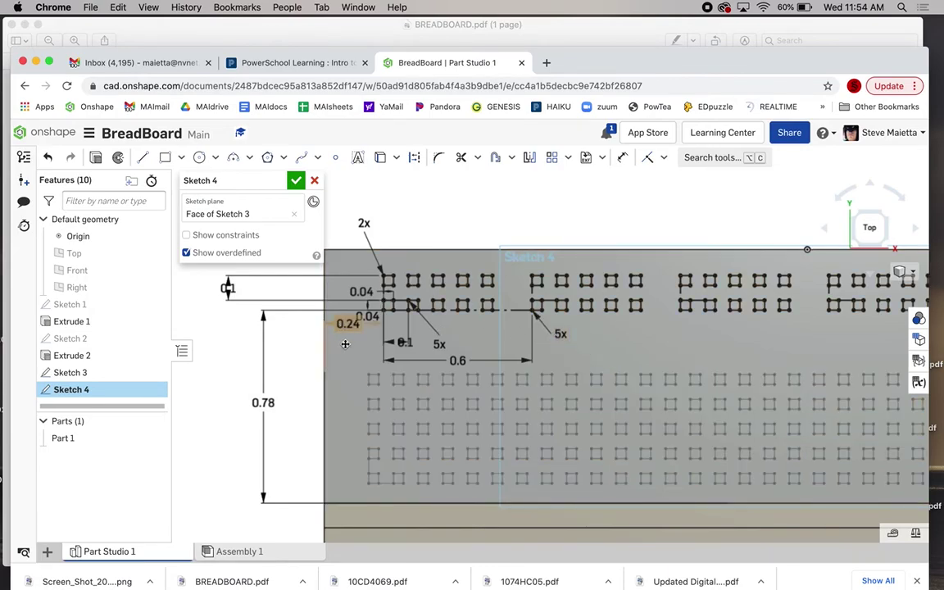
{"action": "left_click_drag", "start_coordinate": [347, 323], "coordinate": [347, 342]}
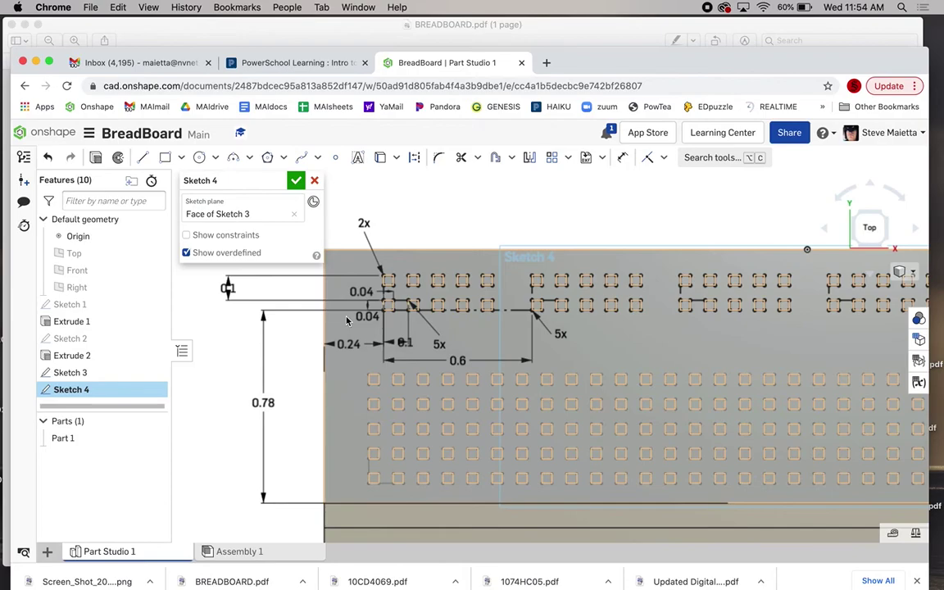
{"action": "scroll", "coordinate": [470, 218], "scroll_direction": "down", "scroll_amount": 4}
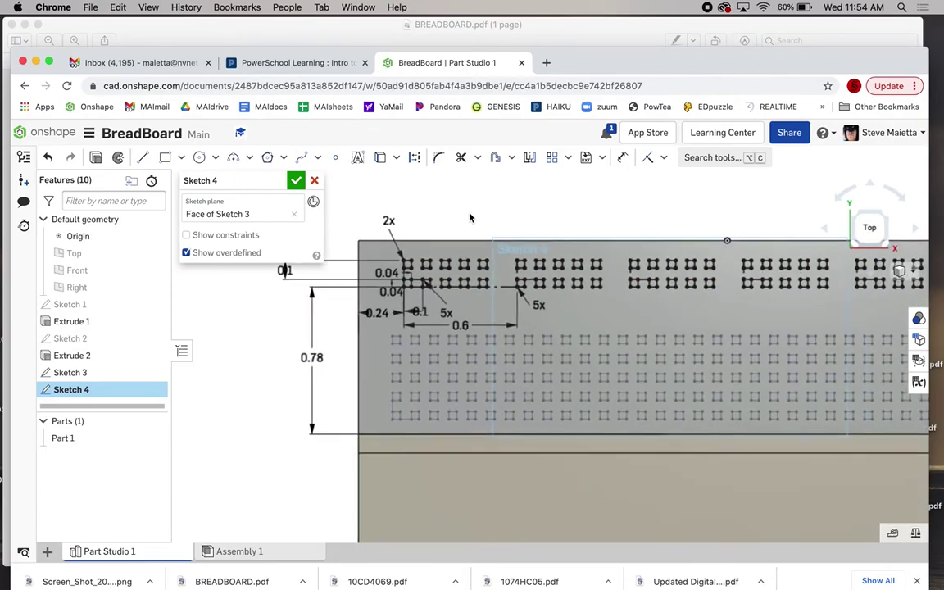
{"action": "scroll", "coordinate": [470, 218], "scroll_direction": "down", "scroll_amount": 1}
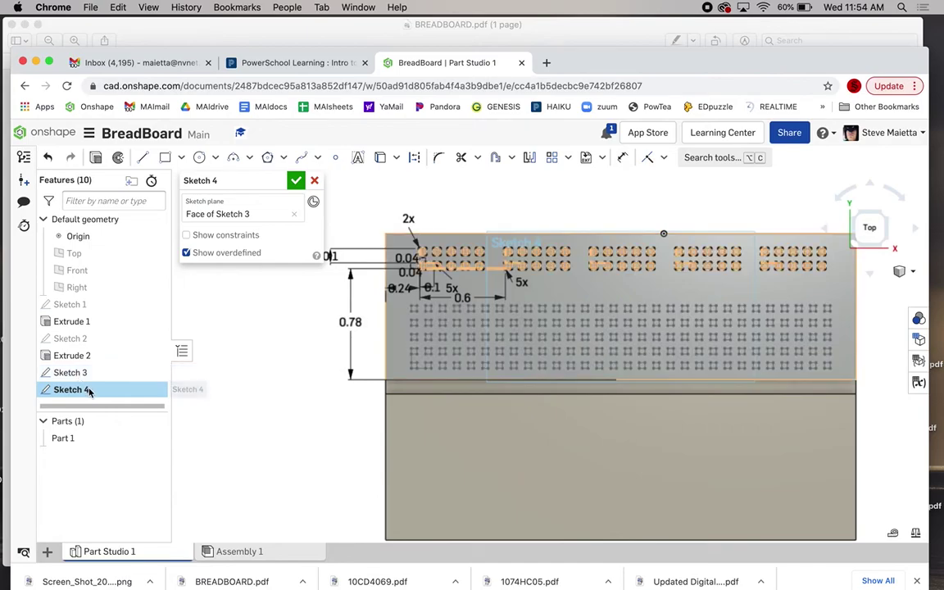
Rename Sketch 4 to 'power rails' and close it
{"action": "left_click", "coordinate": [277, 181]}
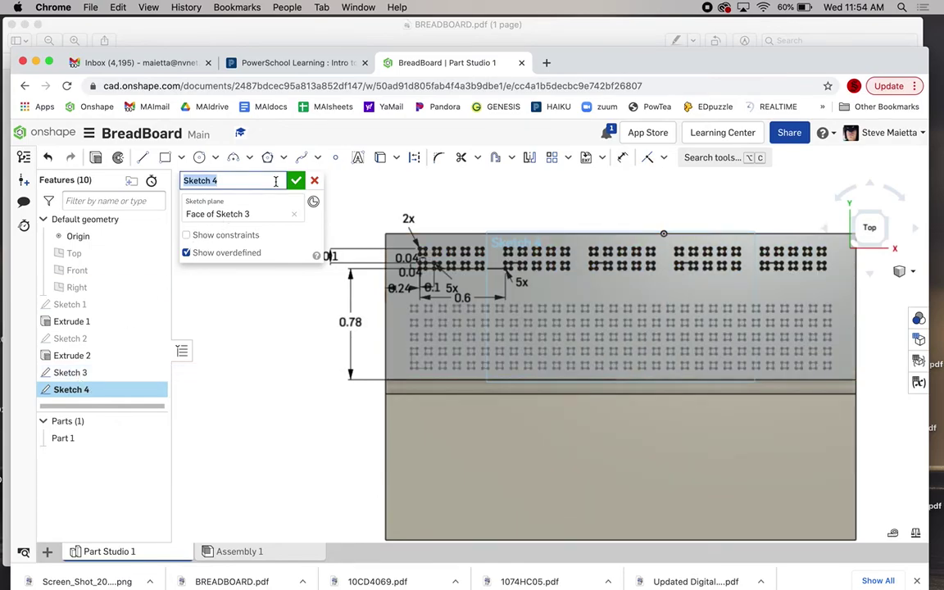
{"action": "type", "text": "power erails"}
{"action": "left_click", "coordinate": [210, 181]}
{"action": "key", "text": "BackSpace"}
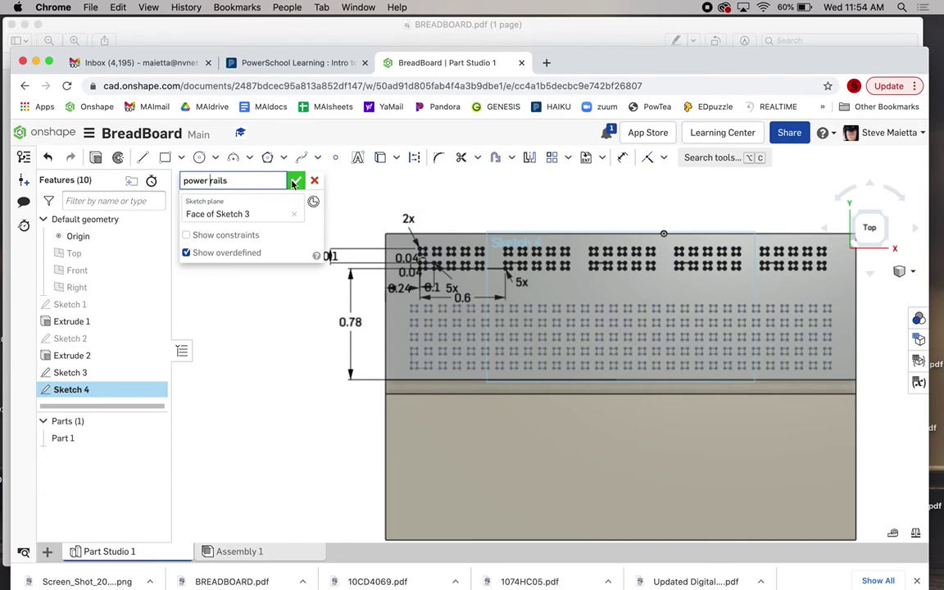
{"action": "left_click", "coordinate": [295, 180]}
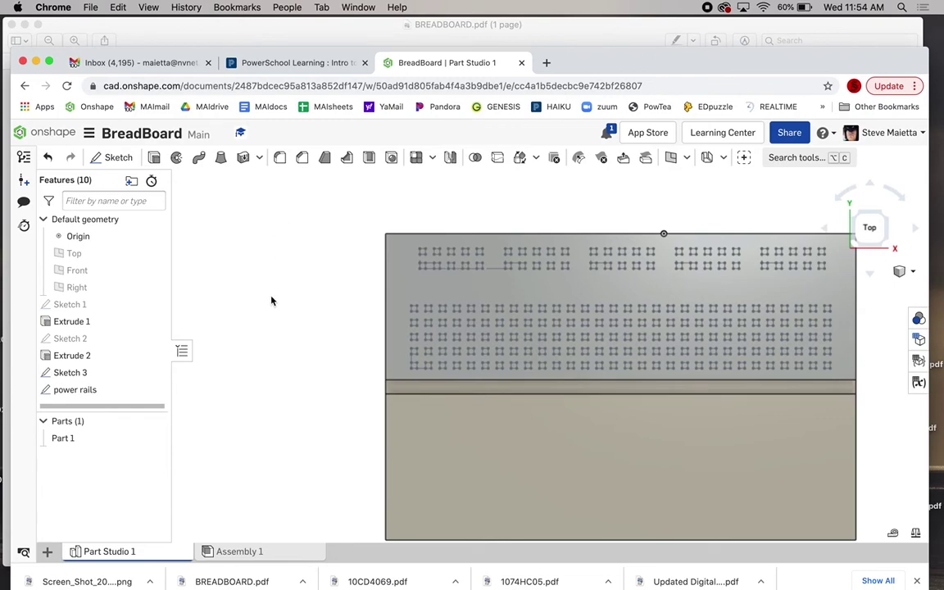
Rename Sketch 3 to '5x30 holes' and close it
{"action": "double_click", "coordinate": [60, 374]}
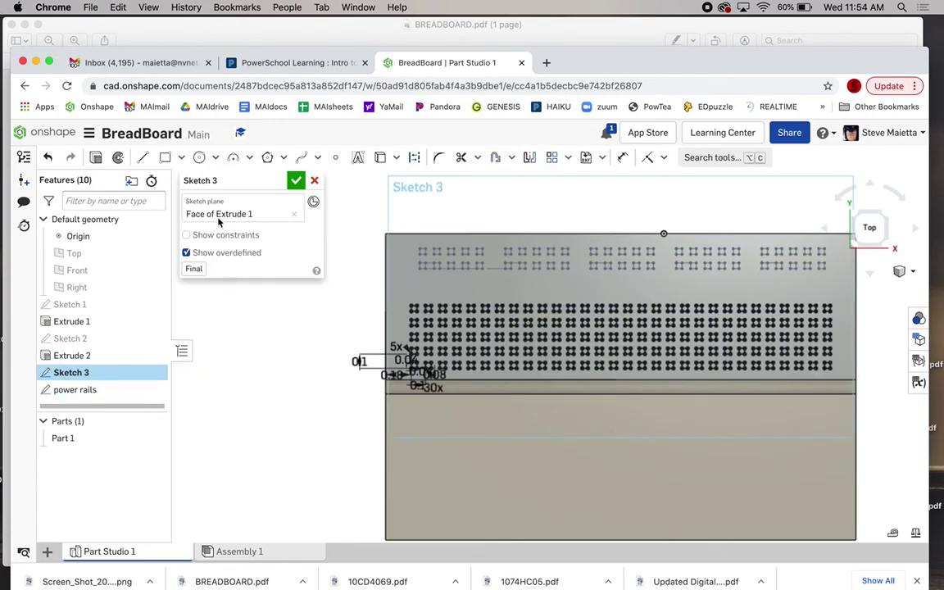
{"action": "left_click", "coordinate": [281, 180]}
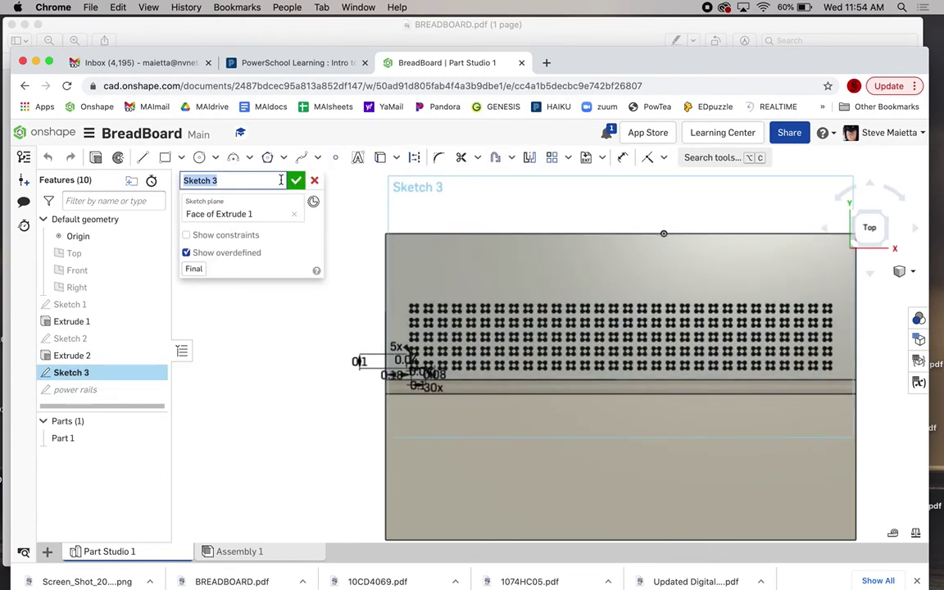
{"action": "type", "text": "5x30 holes"}
{"action": "left_click", "coordinate": [202, 181]}
{"action": "left_click", "coordinate": [296, 179]}
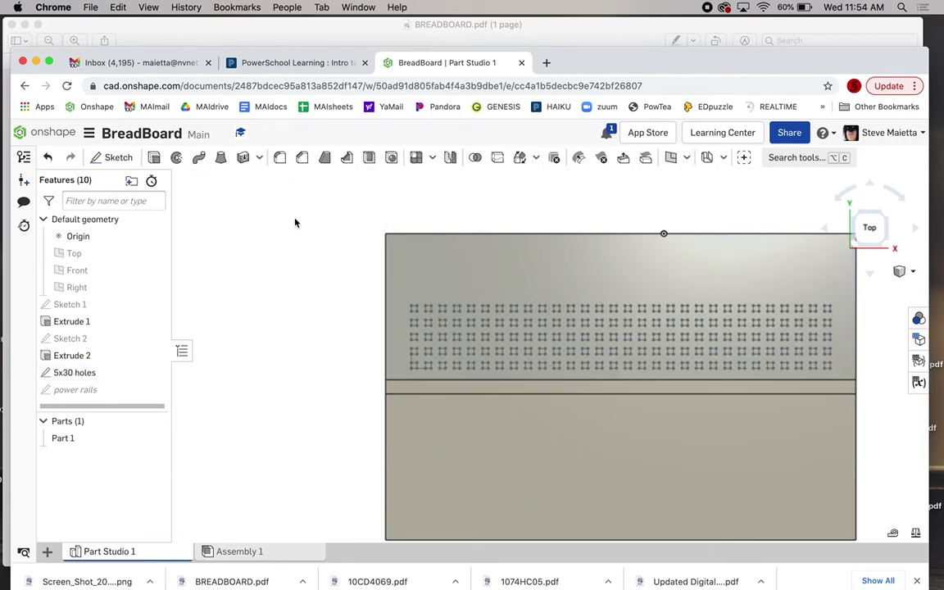